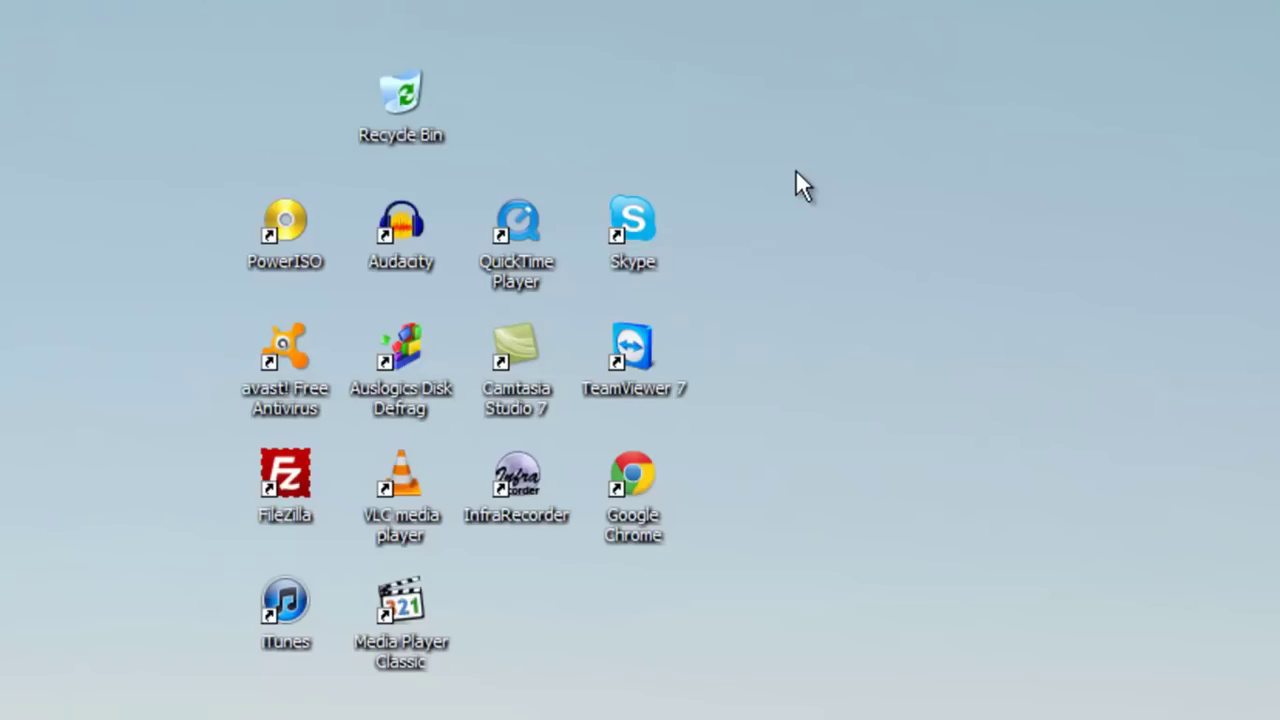
# Move the 14 desktop items other than the Recycle Bin into the Recycle Bin and empty it permanently
pyautogui.moveTo(795, 170); pyautogui.dragTo(300, 642)
pyautogui.keyDown('ctrl'); pyautogui.click(300, 214); pyautogui.keyUp('ctrl')
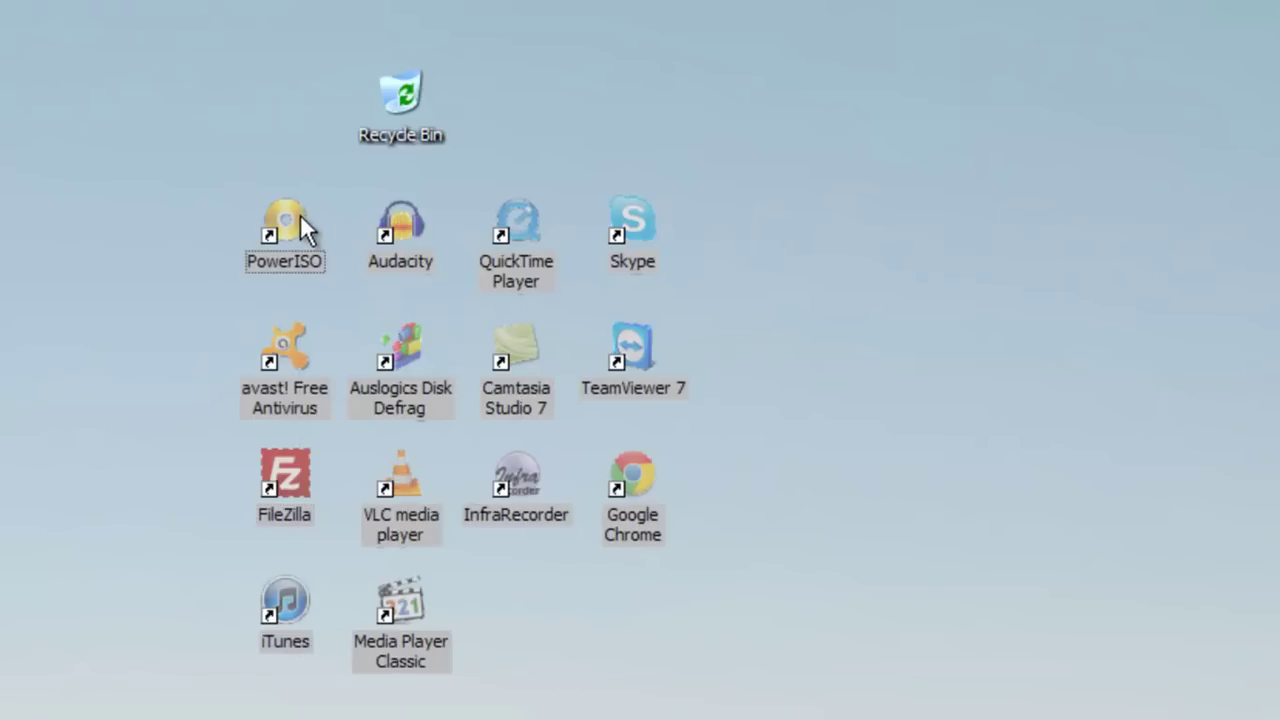
pyautogui.moveTo(427, 111); pyautogui.dragTo(426, 110)
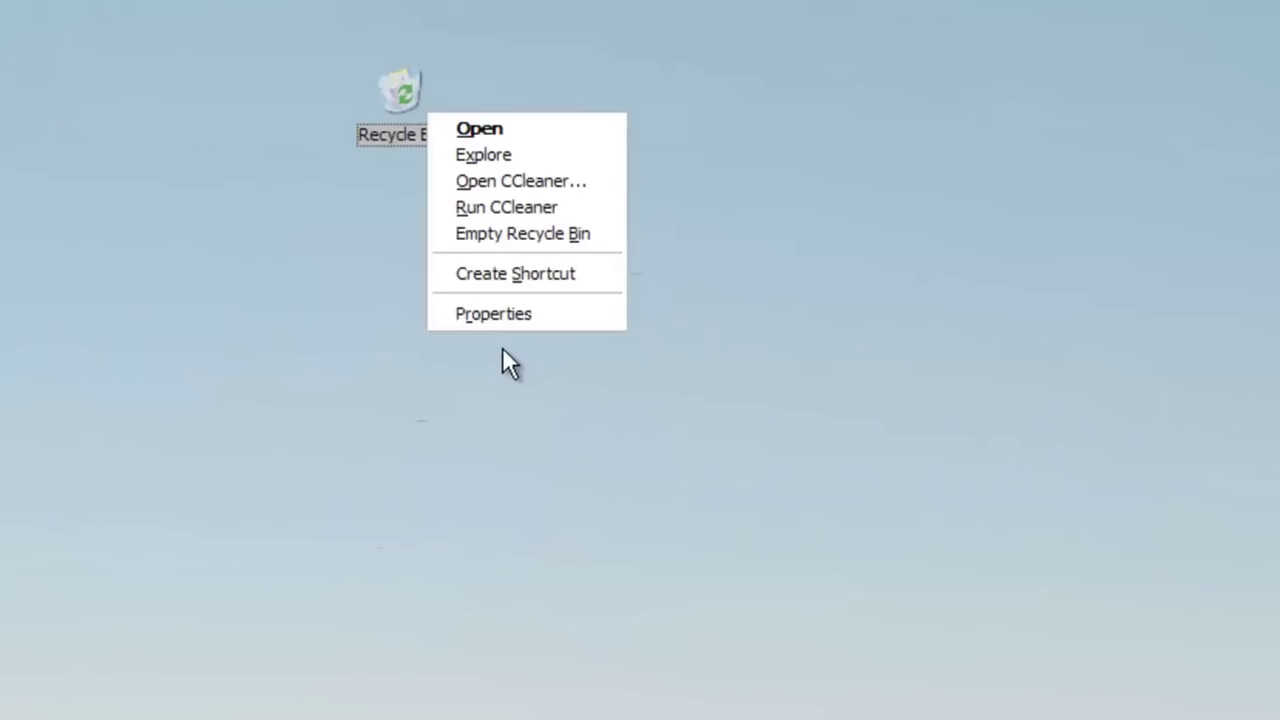
pyautogui.click(490, 224)
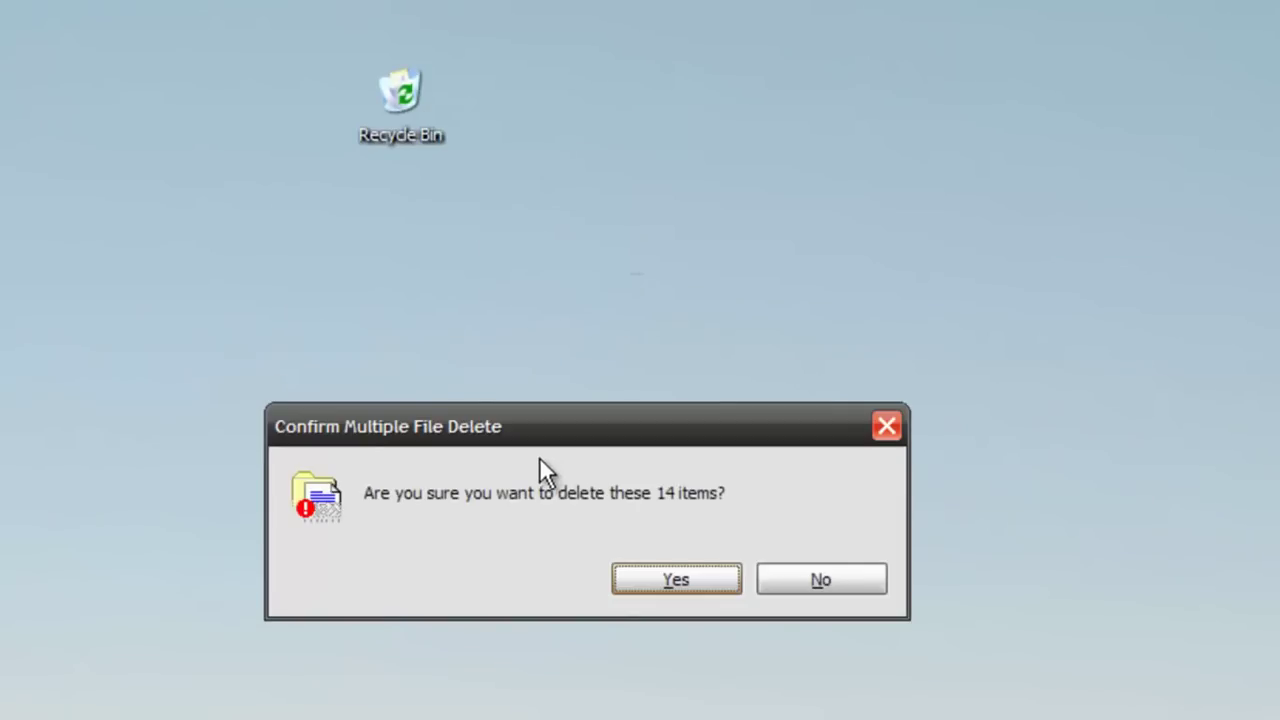
pyautogui.moveTo(545, 438); pyautogui.dragTo(436, 283)
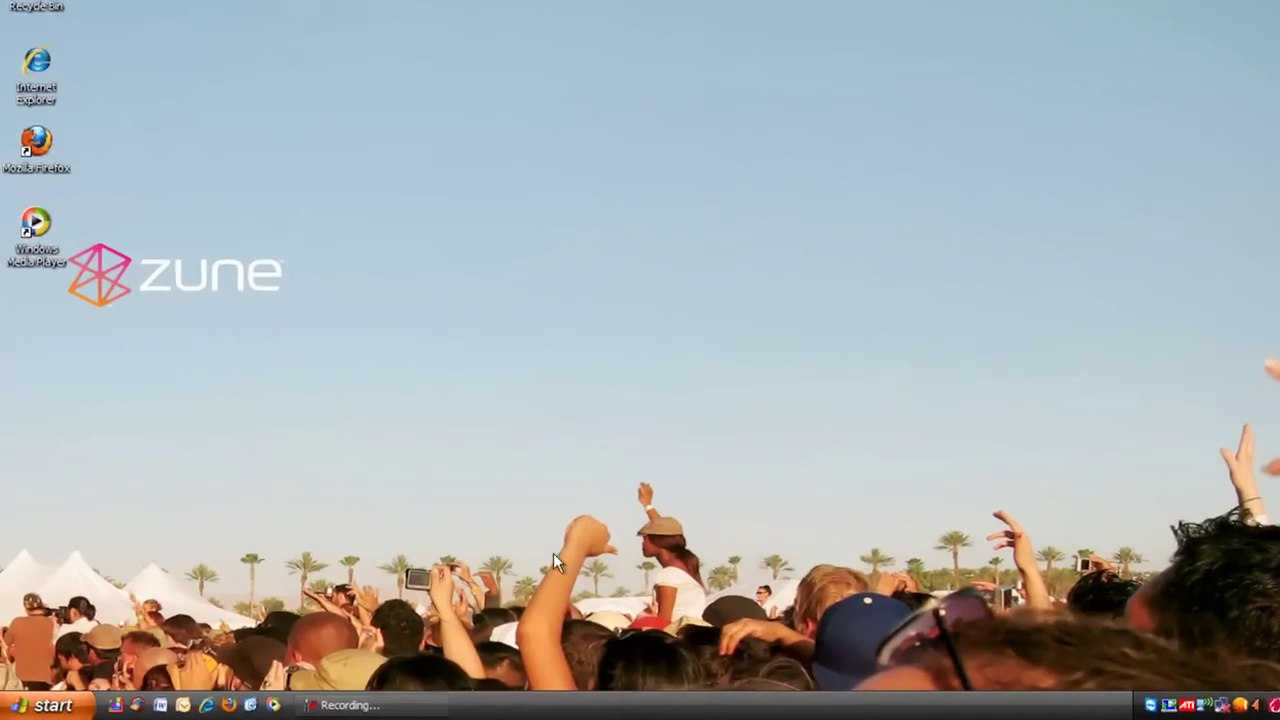
# Open the computer's advanced system properties and bring up the performance settings for visual effects
pyautogui.click(42, 705)
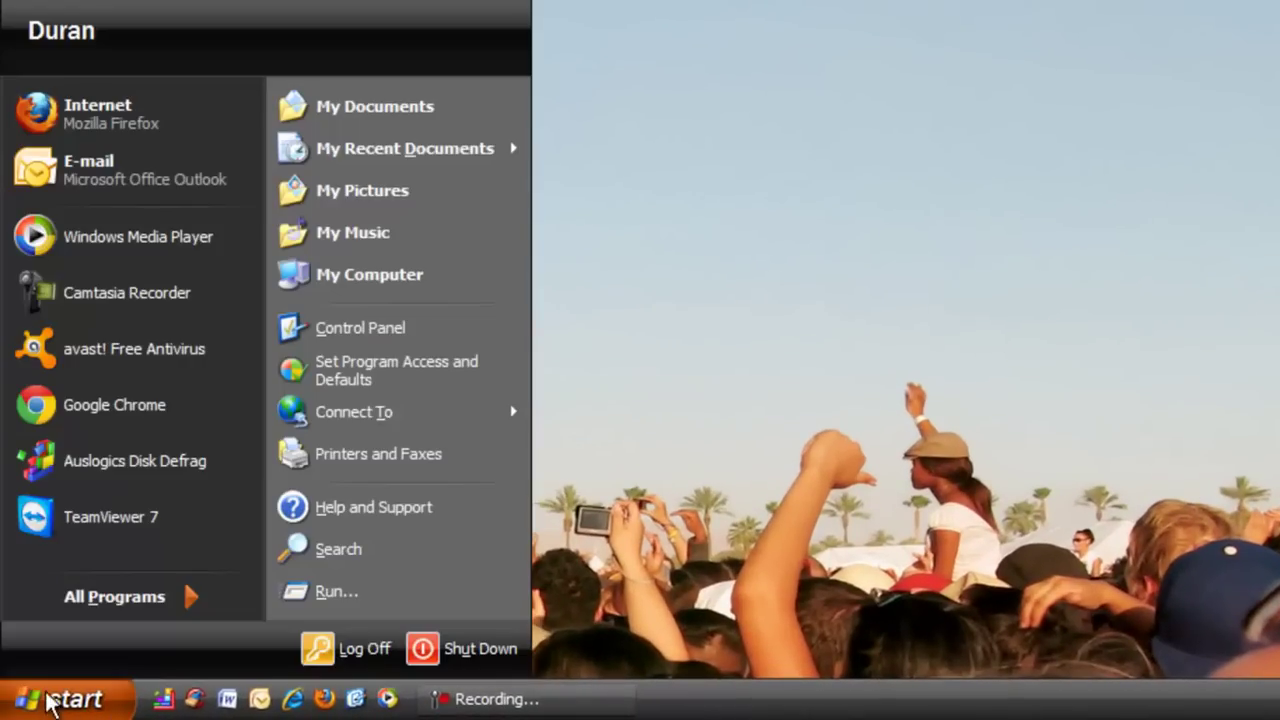
pyautogui.rightClick(311, 294)
pyautogui.click(369, 535)
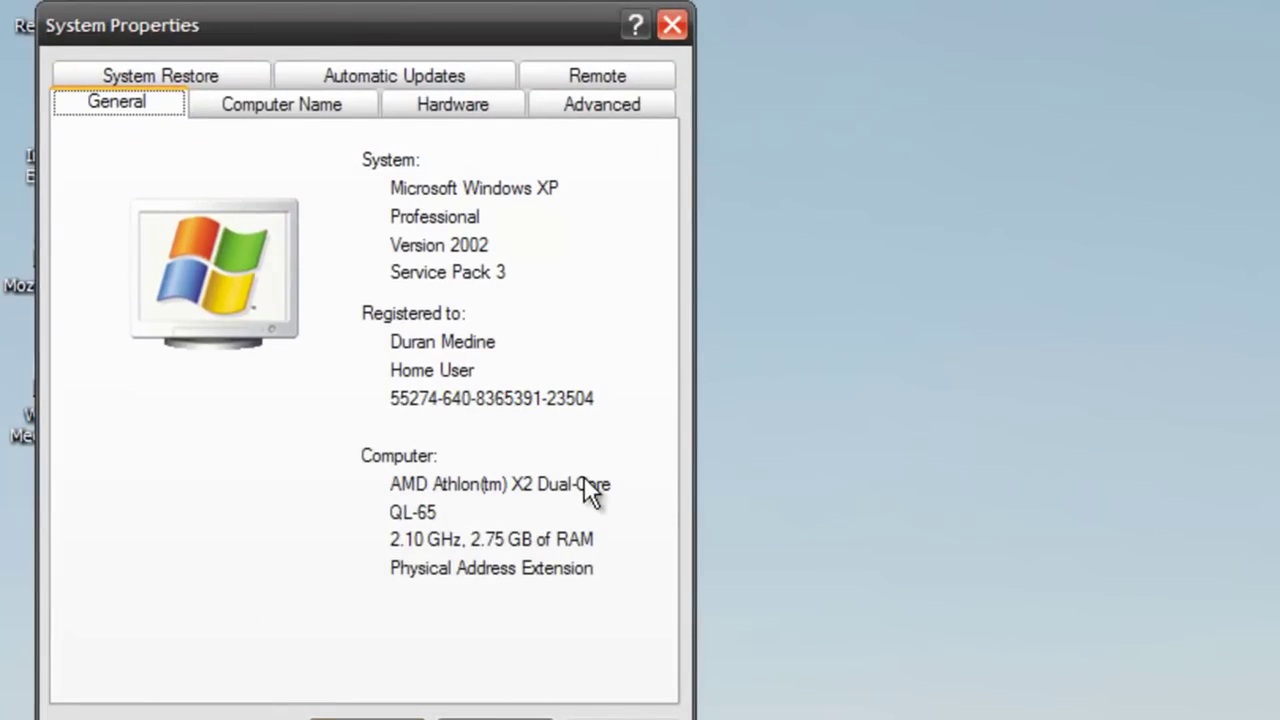
pyautogui.click(597, 115)
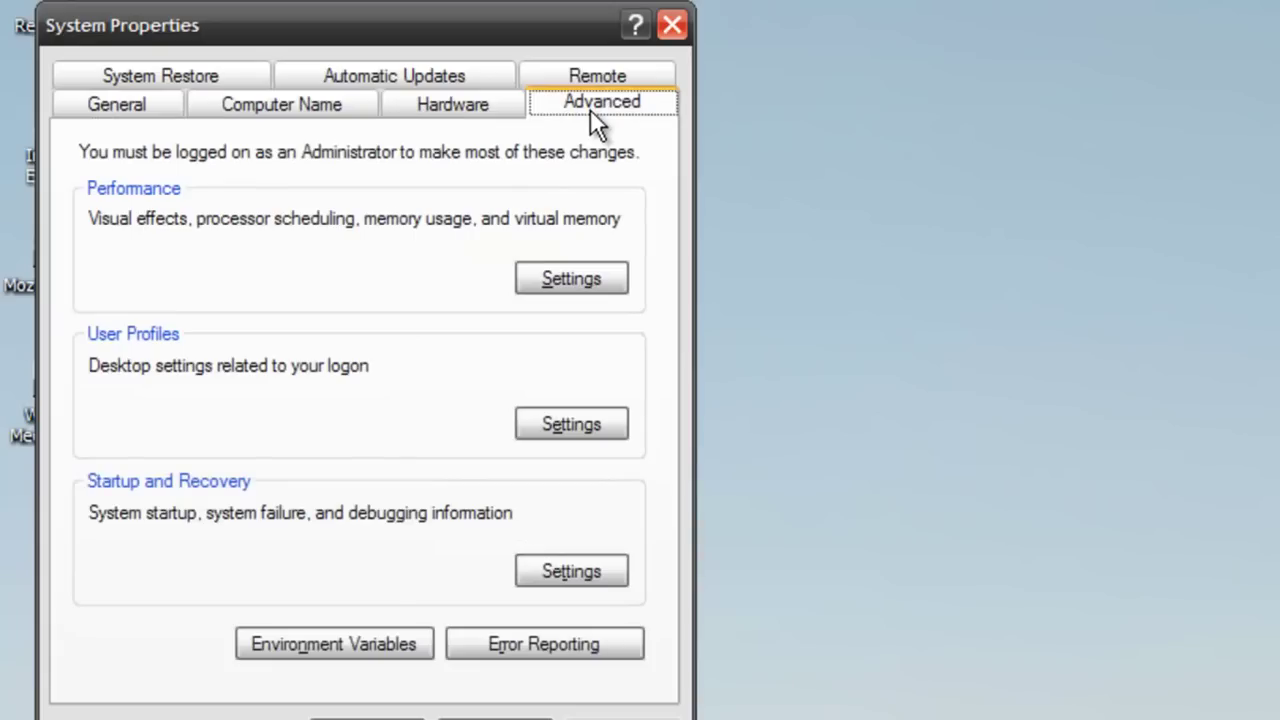
pyautogui.click(567, 270)
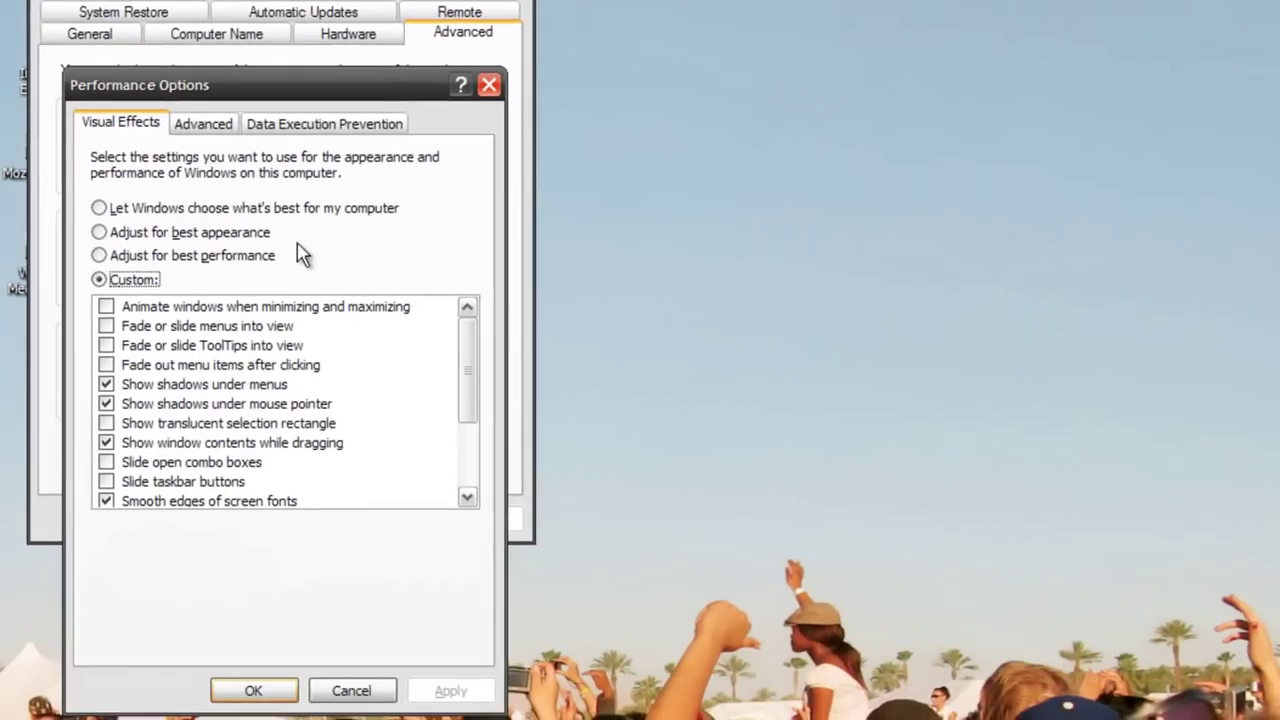
# Apply custom visual effects with only folder background images, common tasks, icon label drop shadows and visual styles on windows and buttons enabled
pyautogui.click(267, 259)
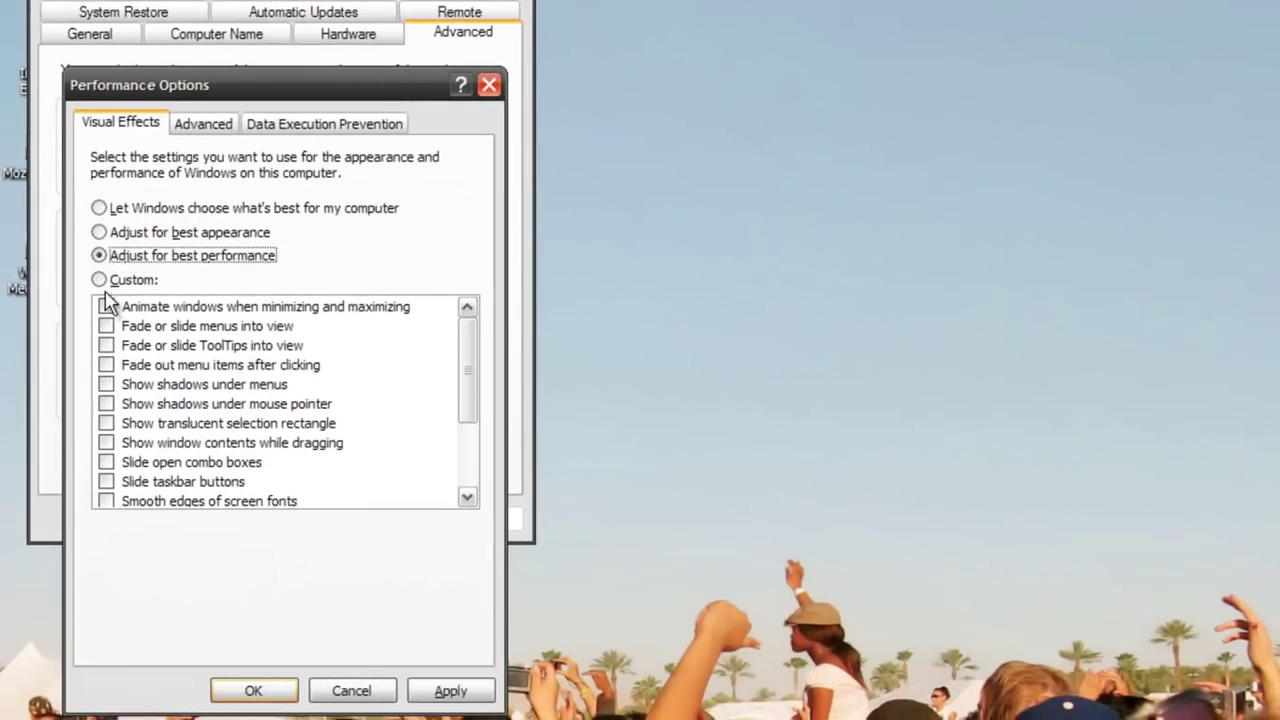
pyautogui.click(98, 280)
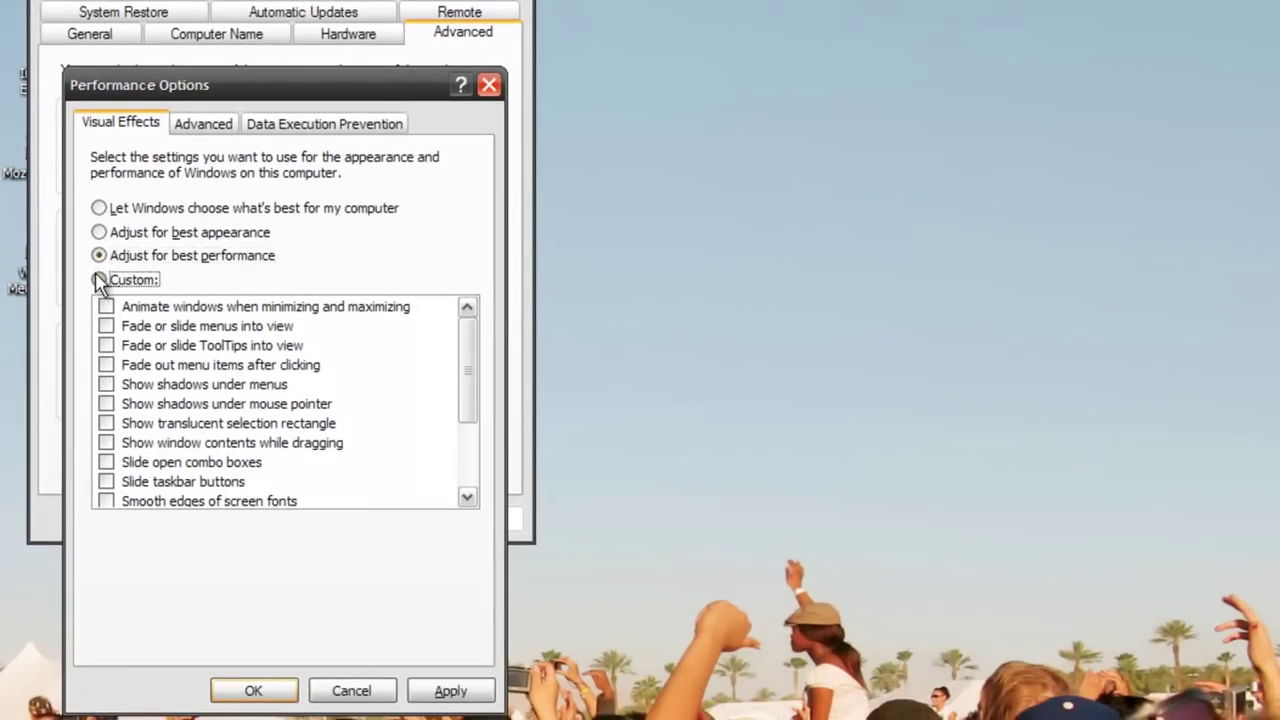
pyautogui.click(470, 466)
pyautogui.click(326, 481)
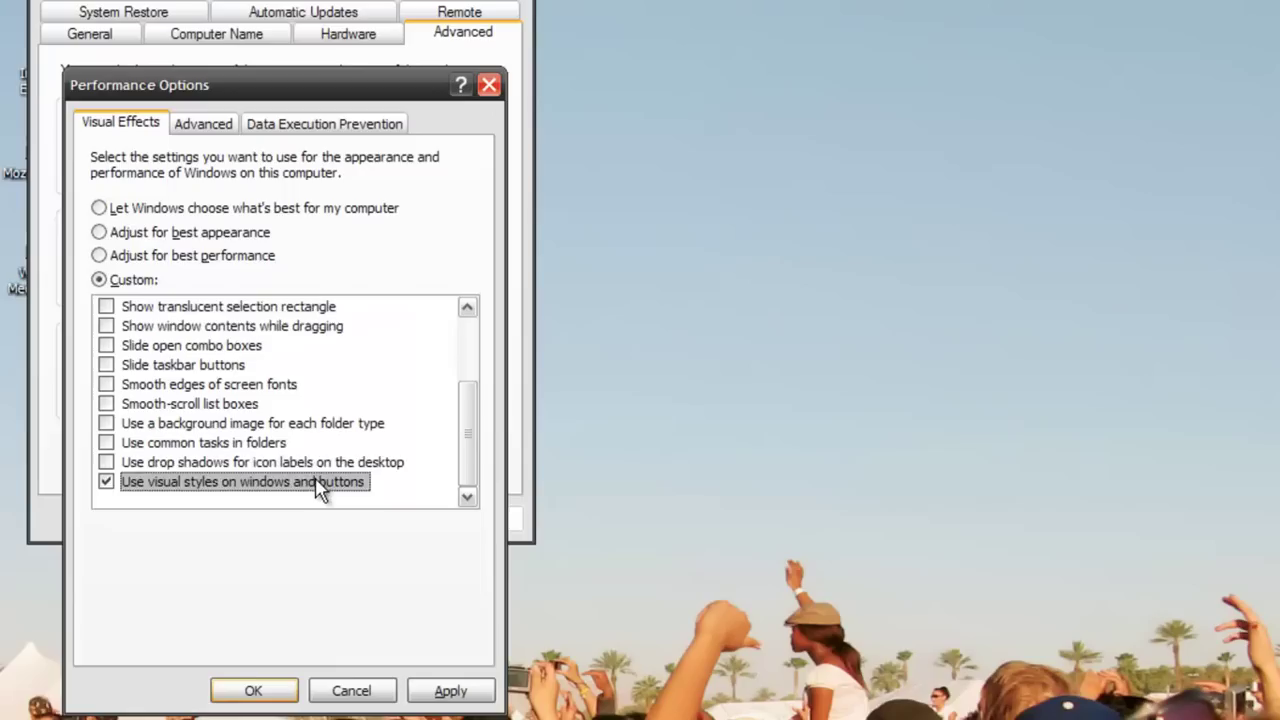
pyautogui.click(322, 464)
pyautogui.click(240, 443)
pyautogui.click(236, 425)
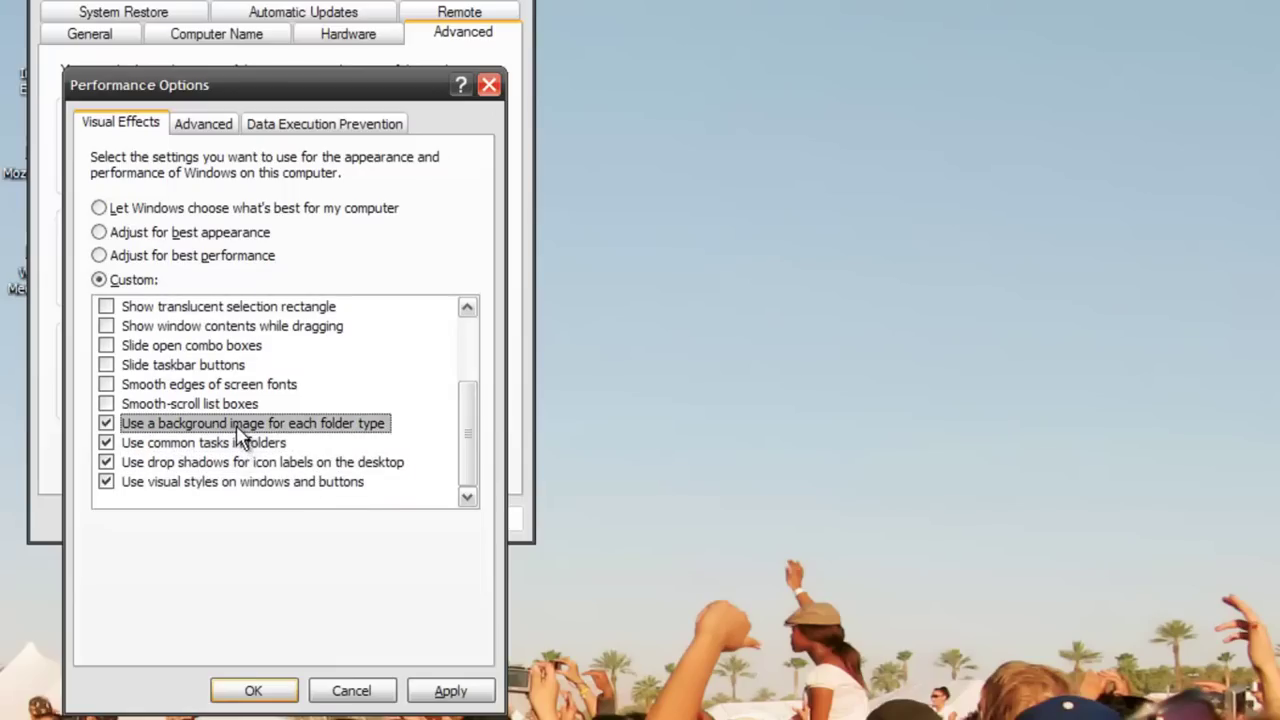
pyautogui.click(480, 688)
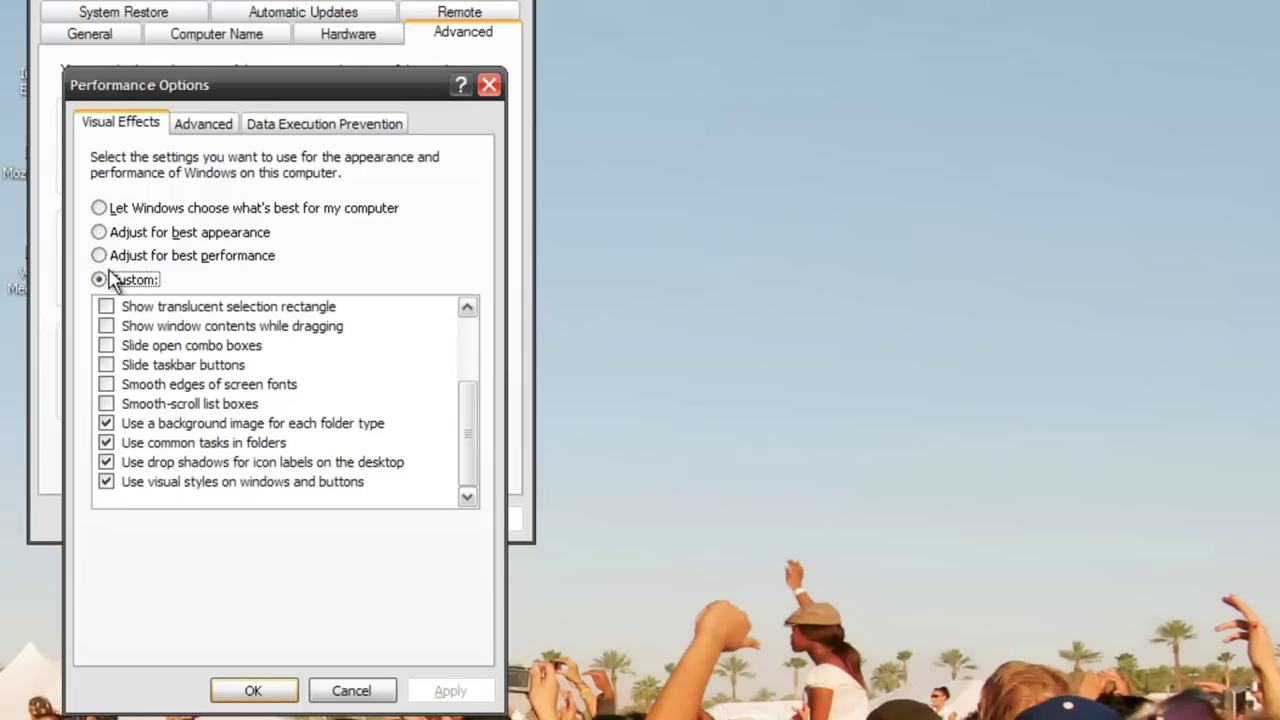
# Apply the "Adjust for best performance" preset to the visual effects
pyautogui.click(99, 256)
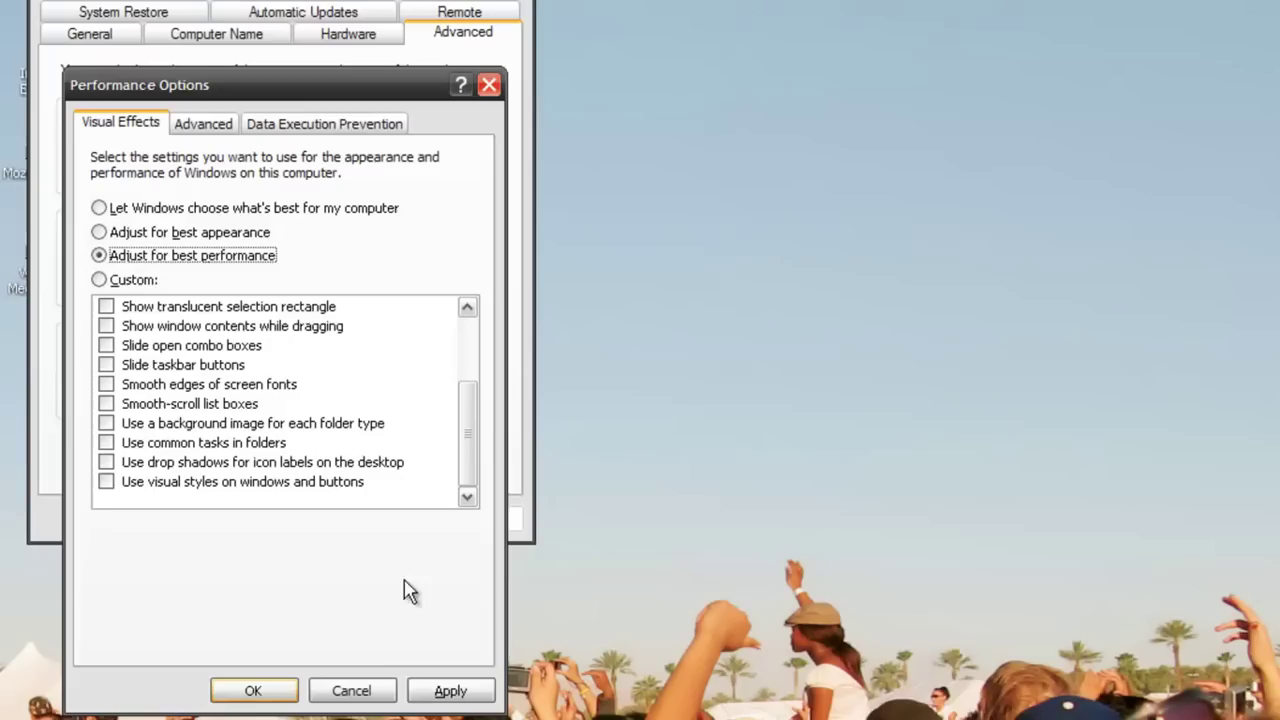
pyautogui.click(448, 690)
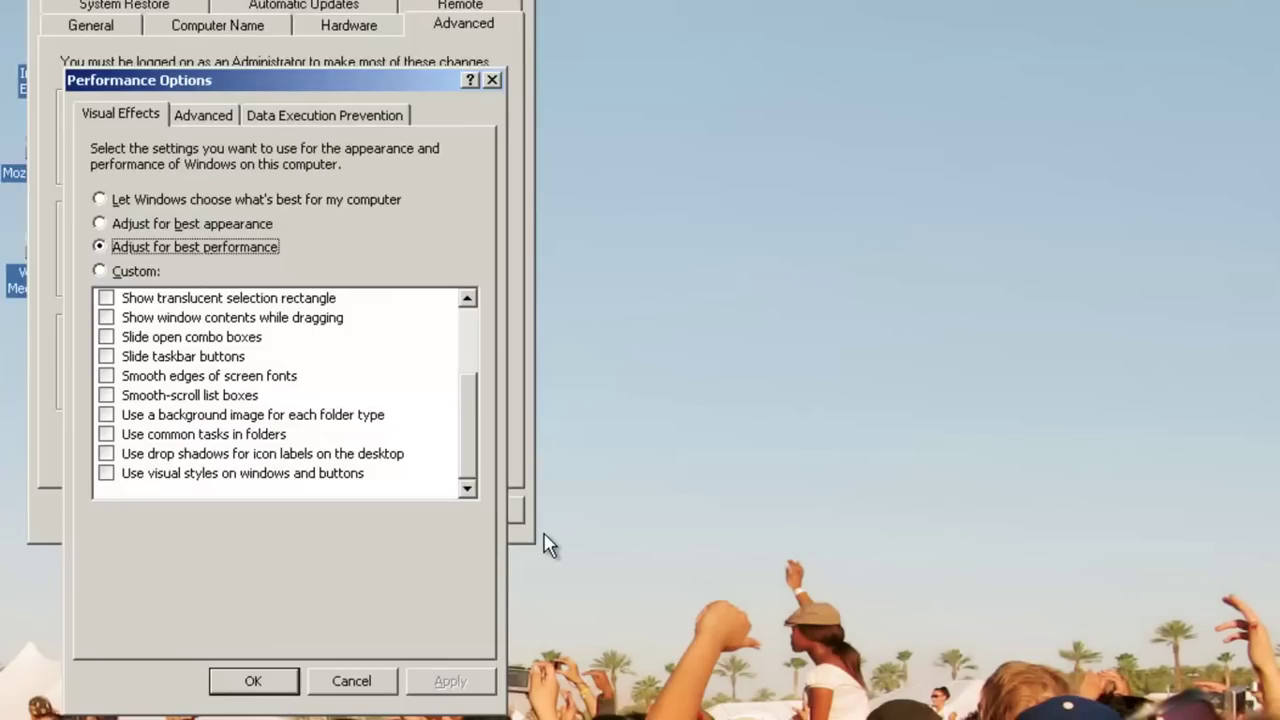
# Switch visual effects to Custom, enable icon label drop shadows, visual styles, common tasks and folder background images, and accept the performance options
pyautogui.click(124, 272)
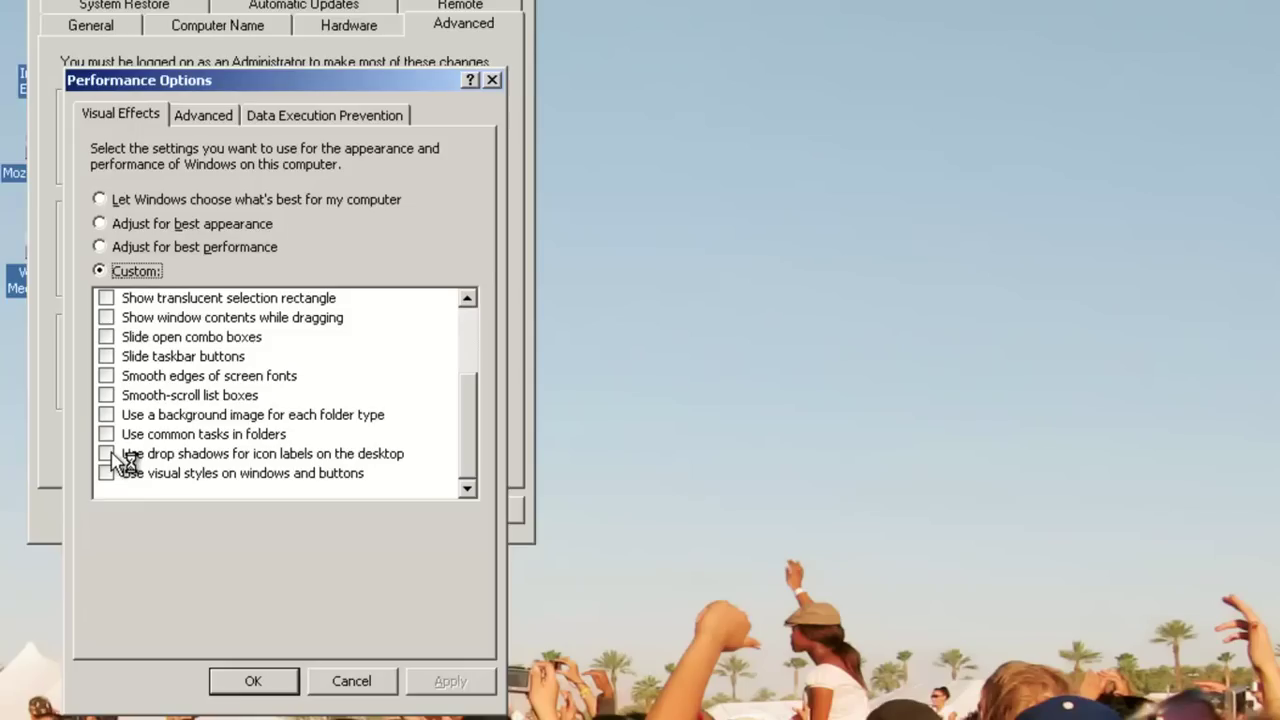
pyautogui.click(108, 454)
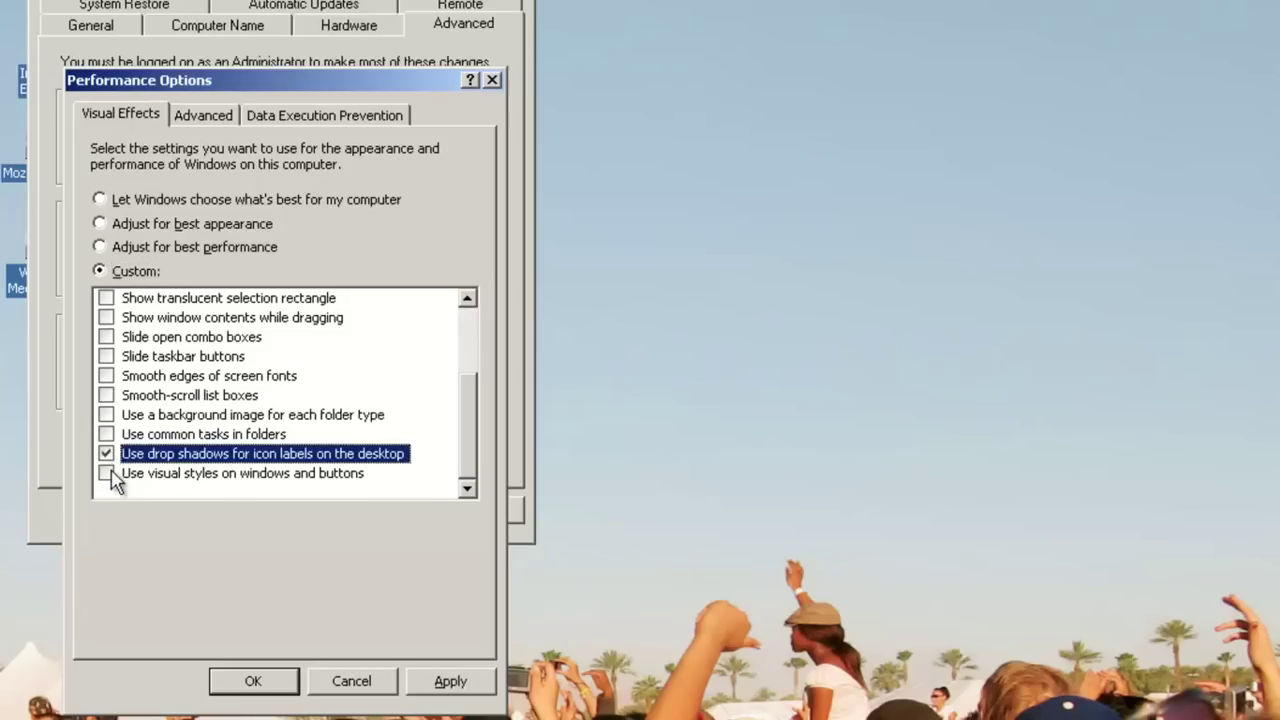
pyautogui.click(107, 473)
pyautogui.click(107, 434)
pyautogui.click(107, 414)
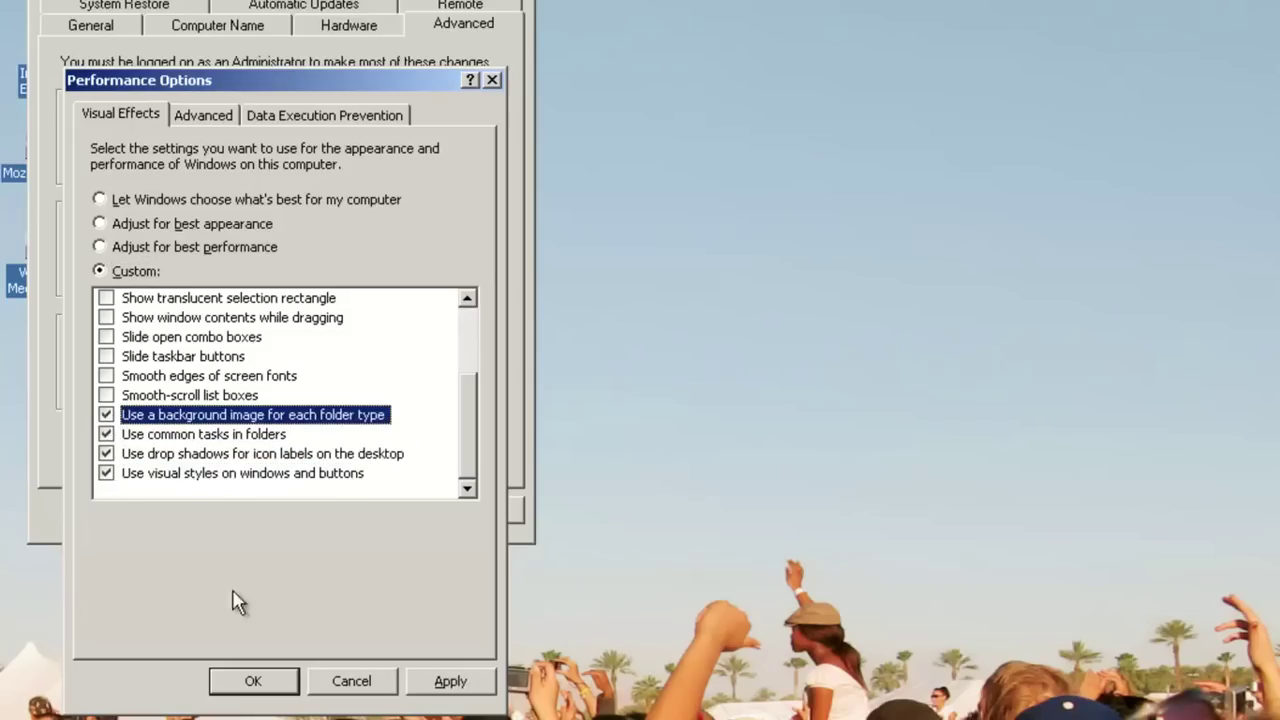
pyautogui.click(228, 679)
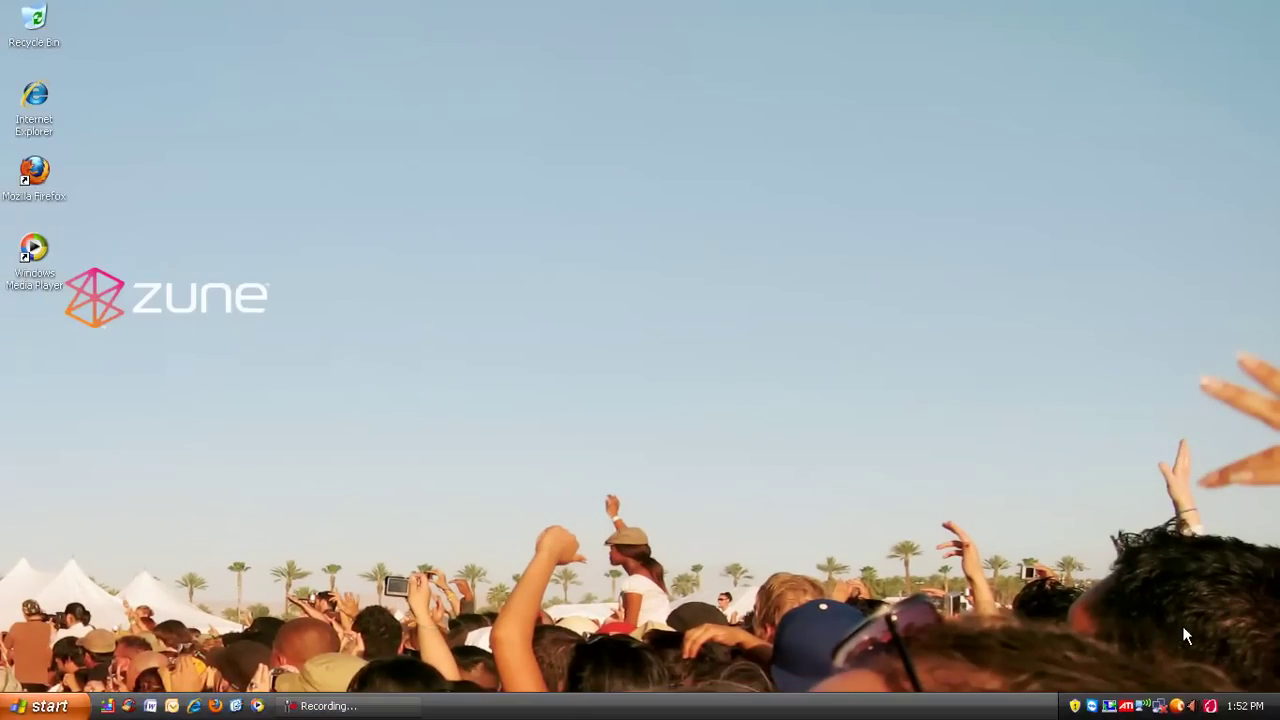
# Switch to CCleaner, decline the new version download, and analyze and clean the preselected junk files, running the cleaner twice
pyautogui.click(128, 706)
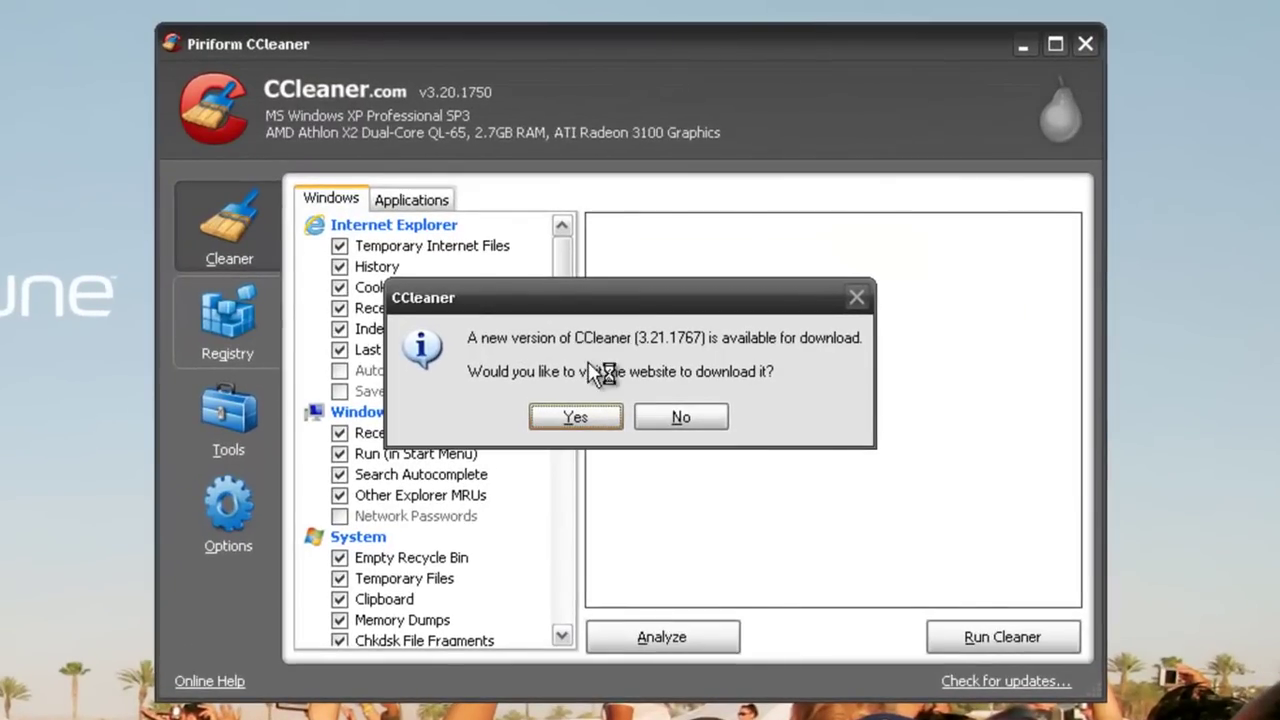
pyautogui.click(686, 416)
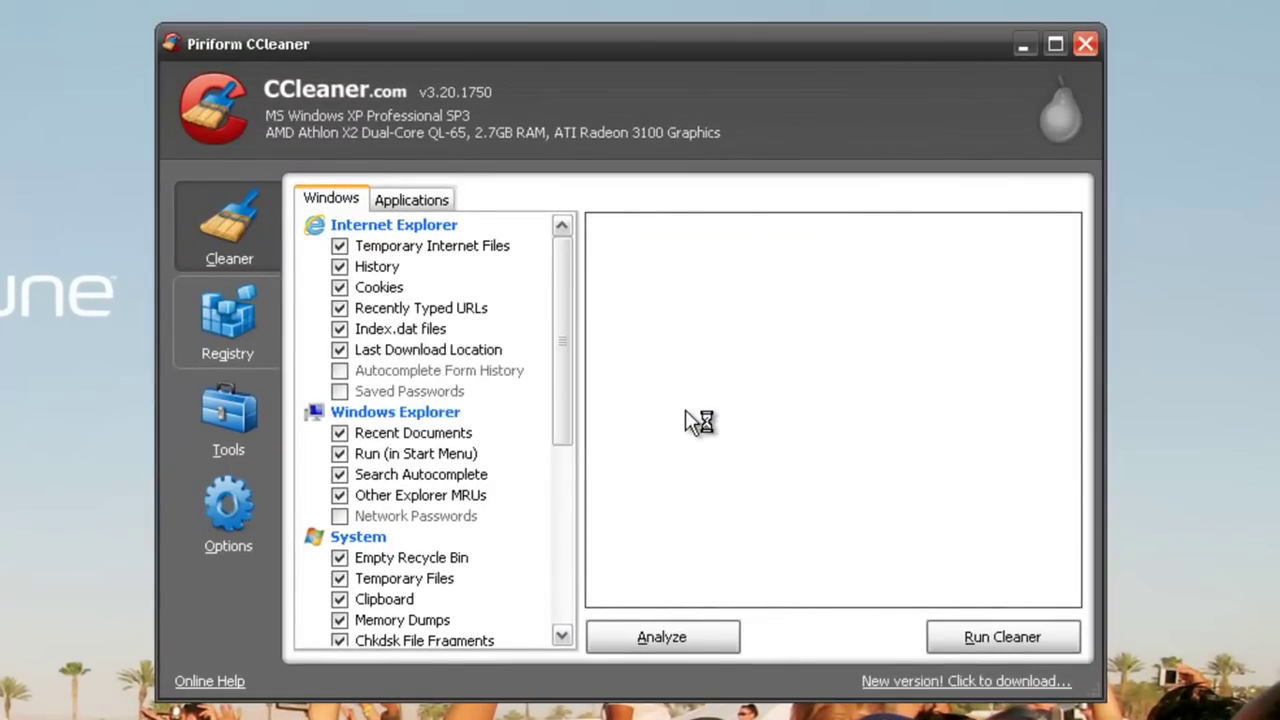
pyautogui.click(655, 640)
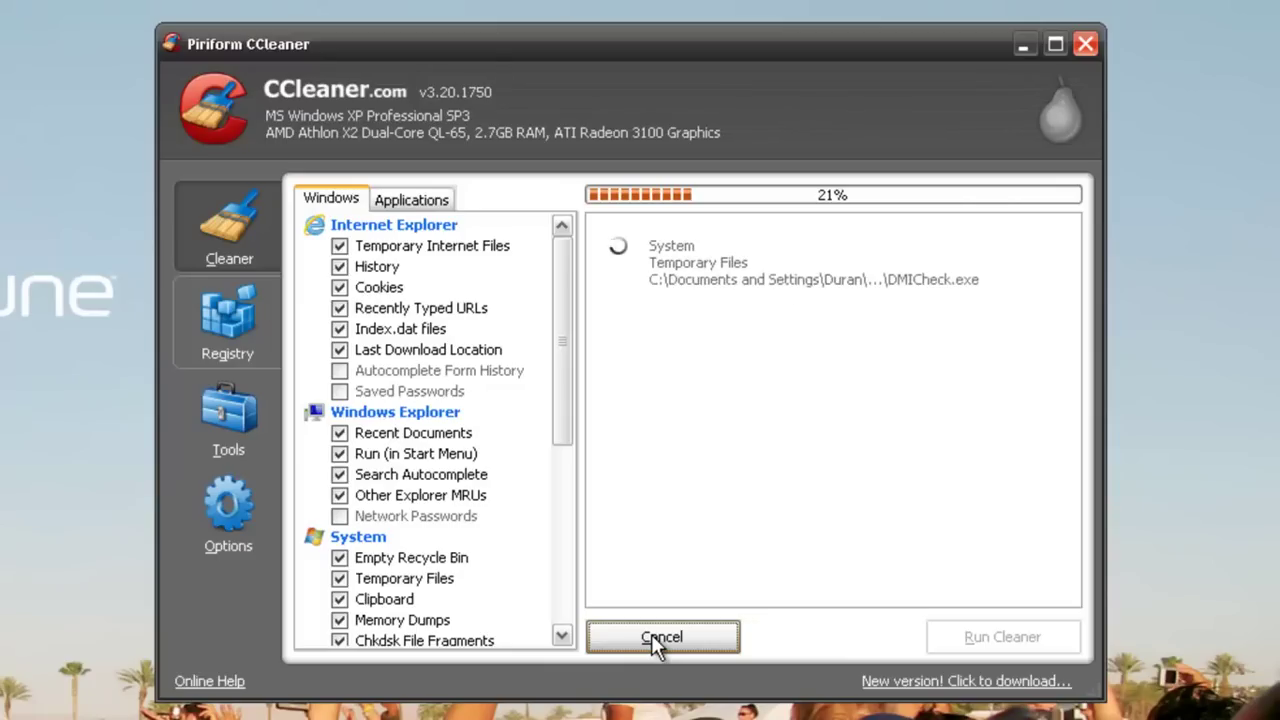
pyautogui.click(745, 706)
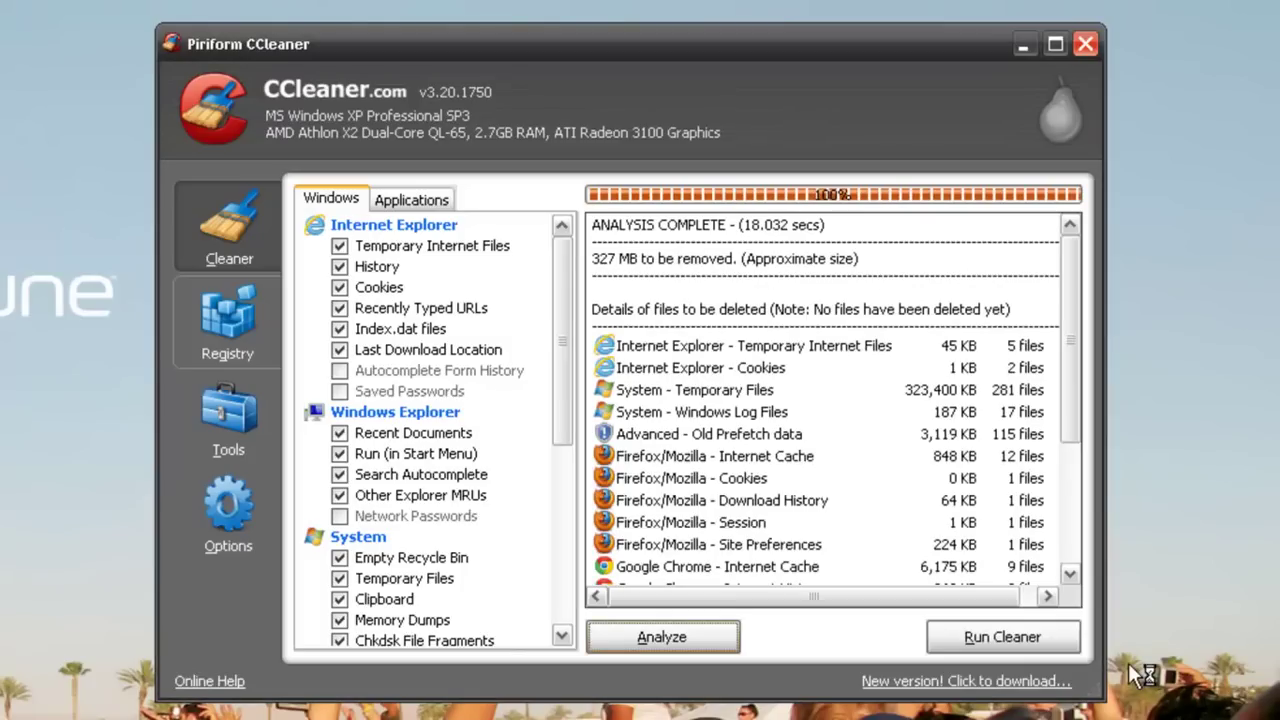
pyautogui.click(1030, 640)
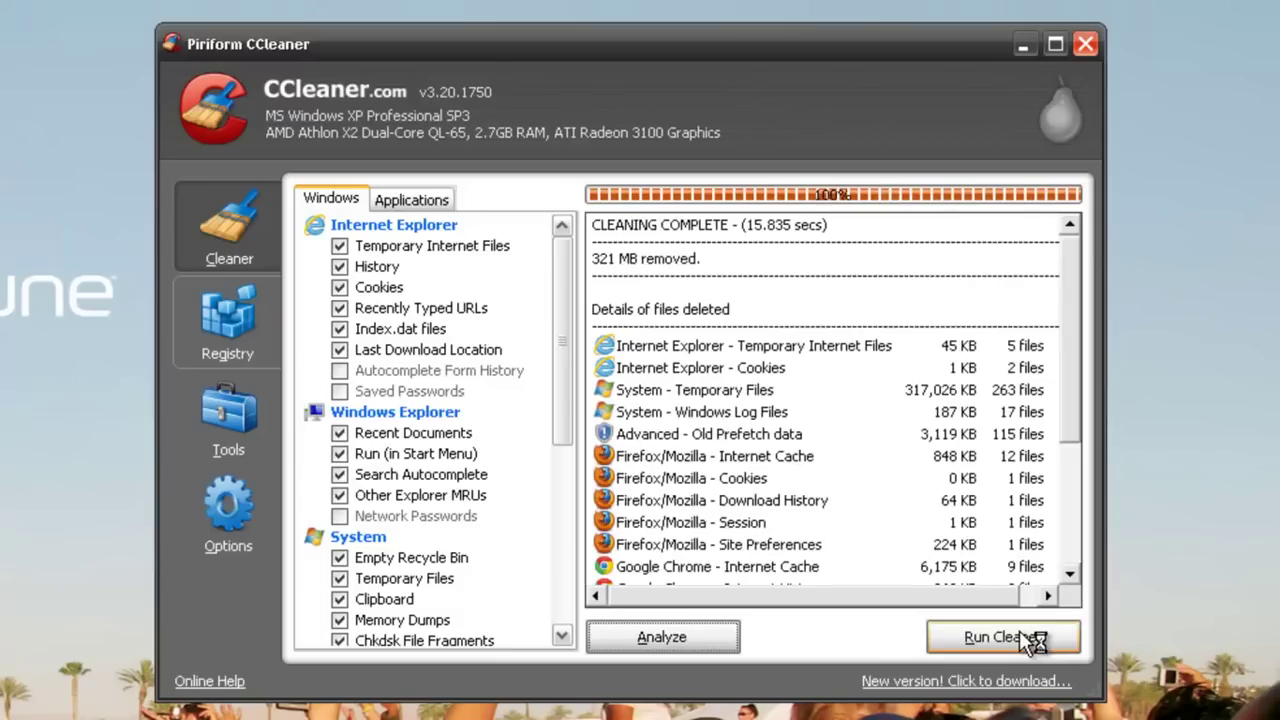
pyautogui.click(1030, 641)
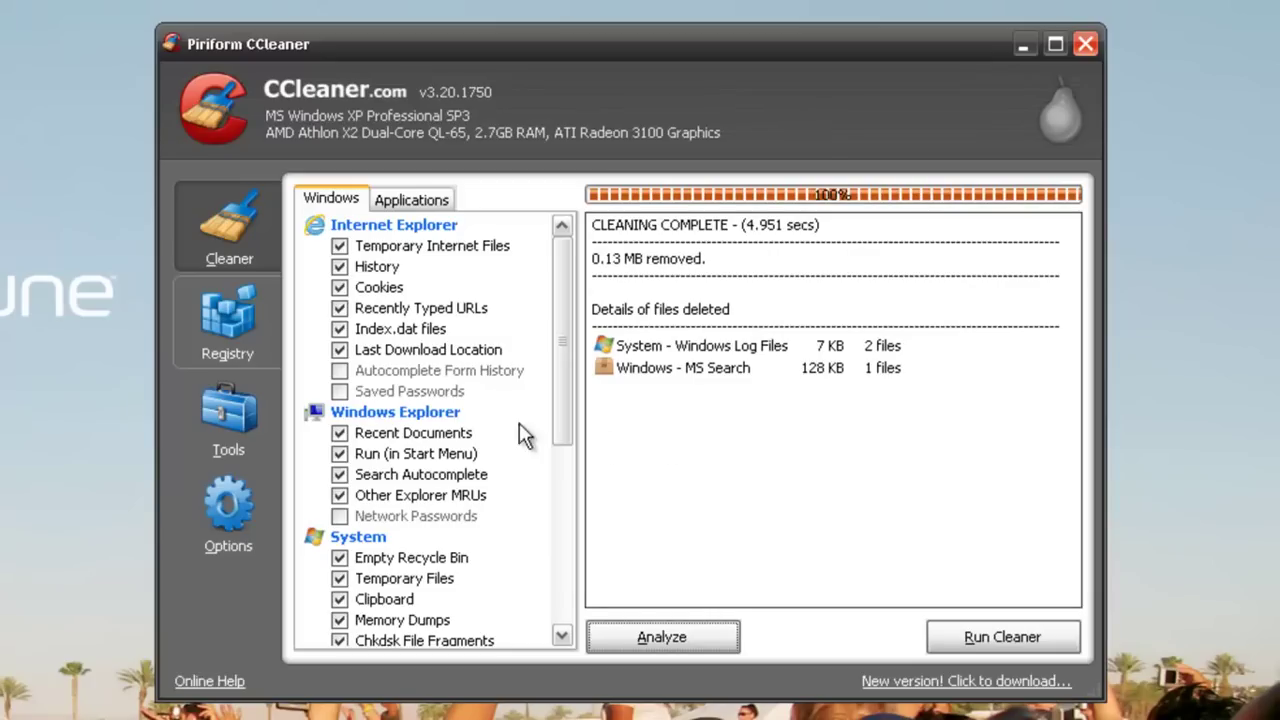
# Scan the registry for issues and fix all selected ones without backing up the registry, closing CCleaner when finished
pyautogui.click(242, 319)
pyautogui.click(716, 637)
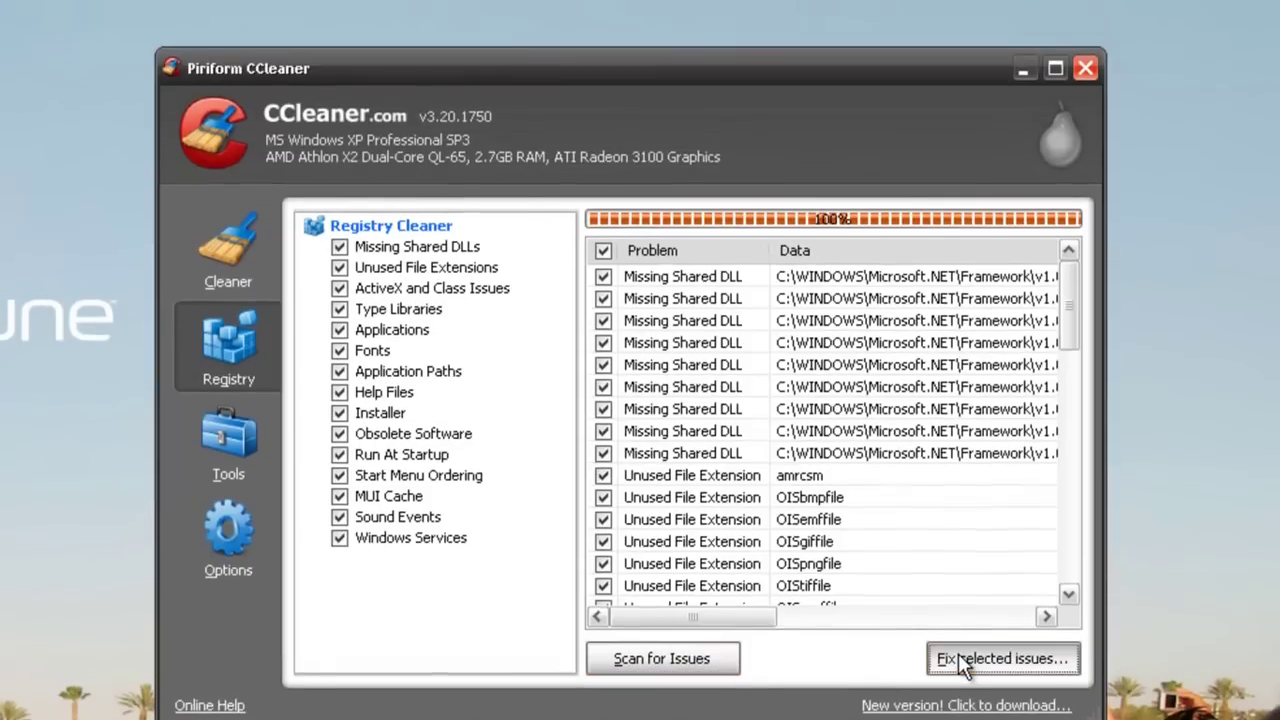
pyautogui.click(960, 638)
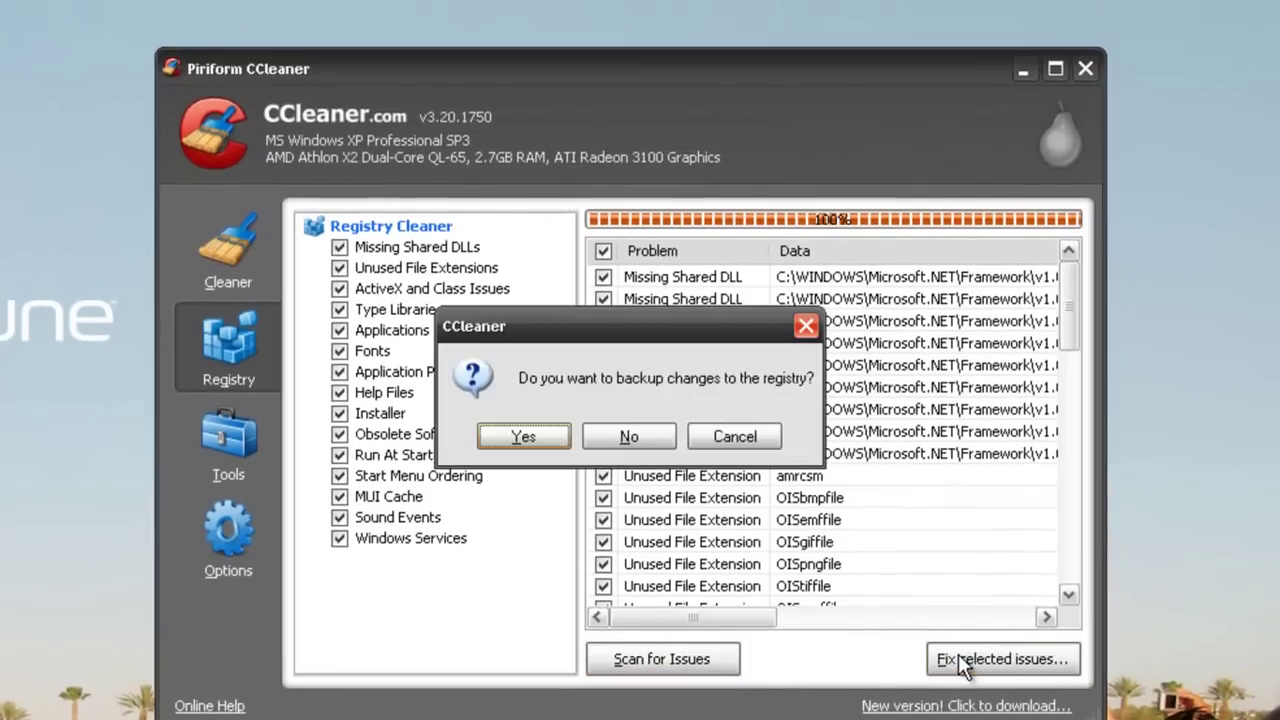
pyautogui.click(617, 436)
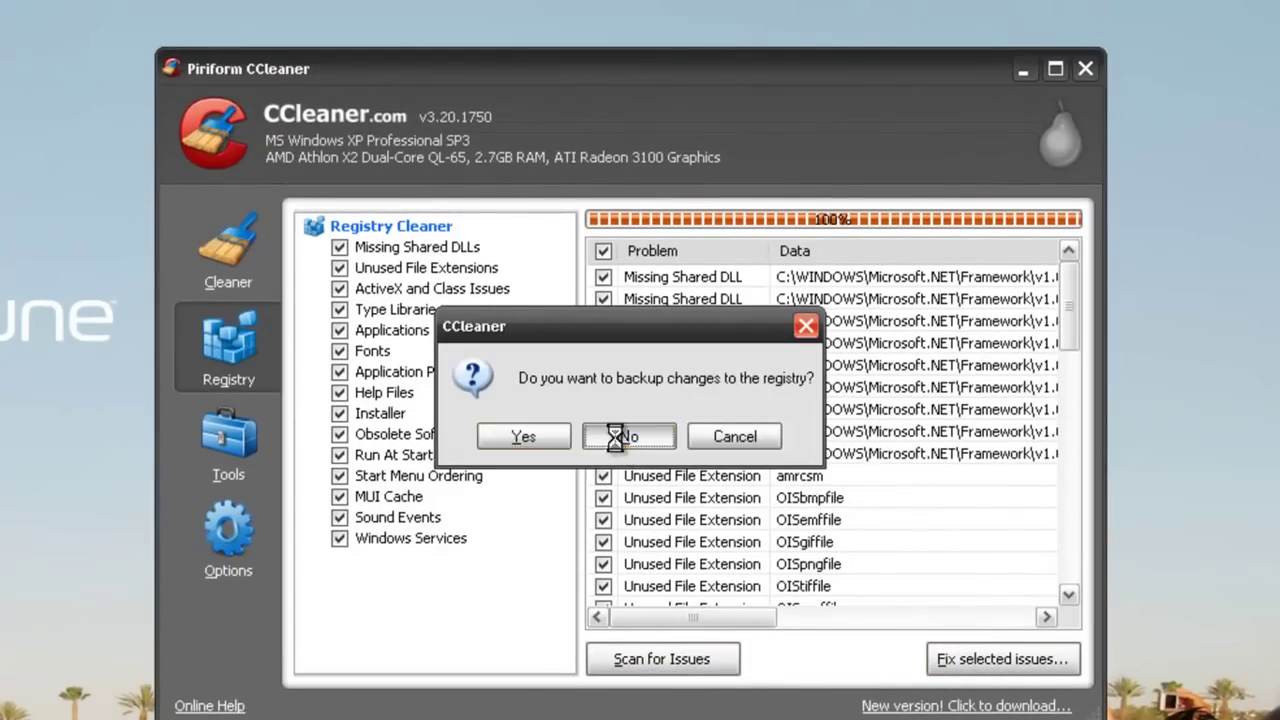
pyautogui.click(631, 520)
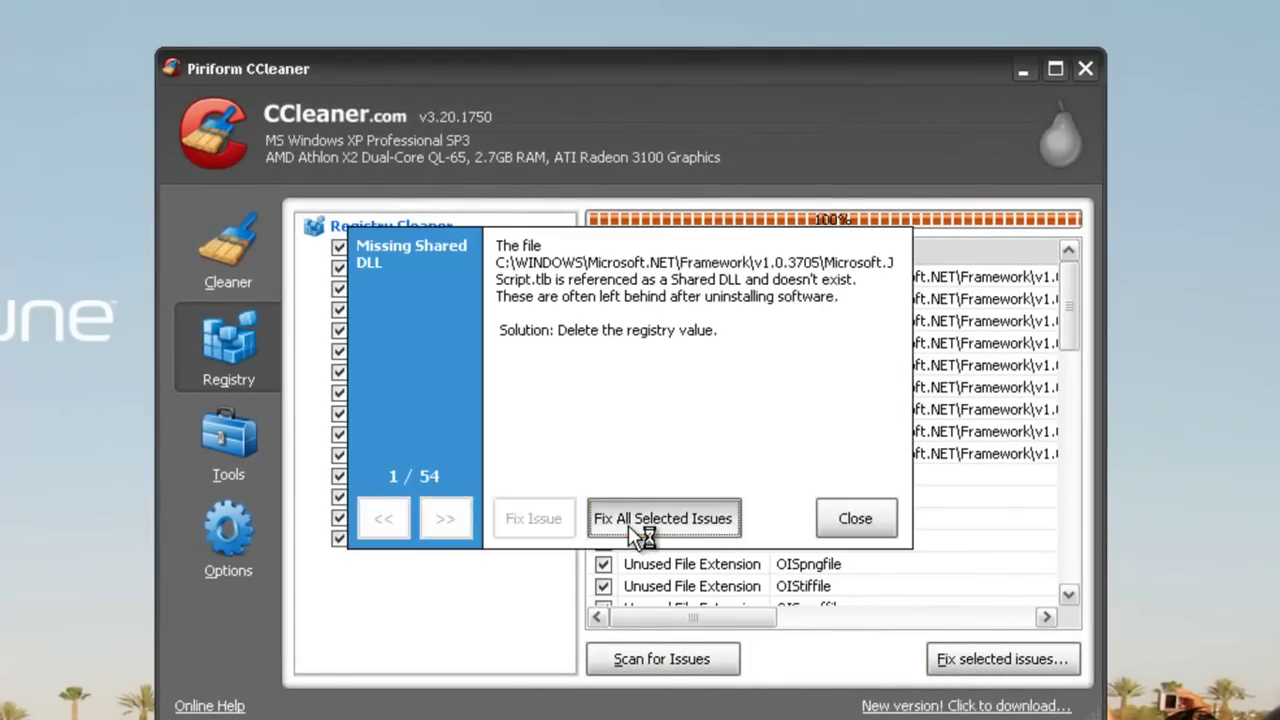
pyautogui.click(848, 521)
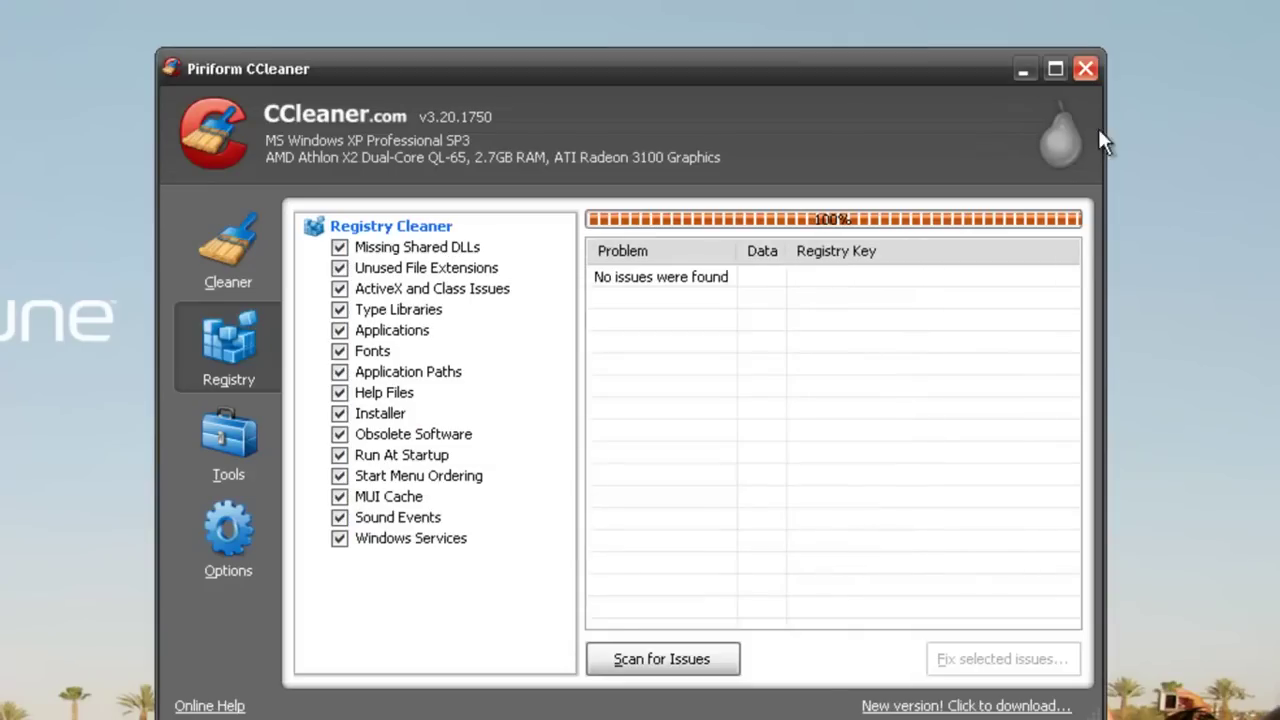
pyautogui.click(1086, 70)
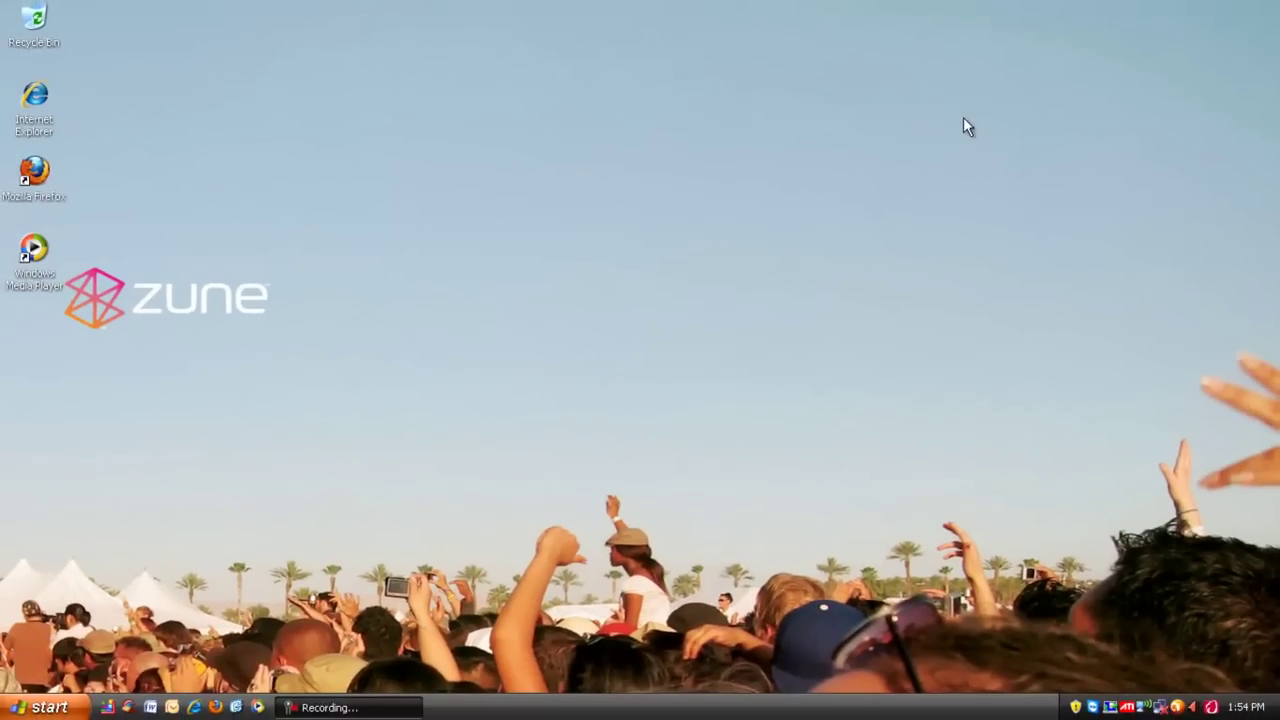
# Switch to Auslogics Disk Defrag and view its defragmentation modes, closing the program without starting a defrag
pyautogui.click(105, 709)
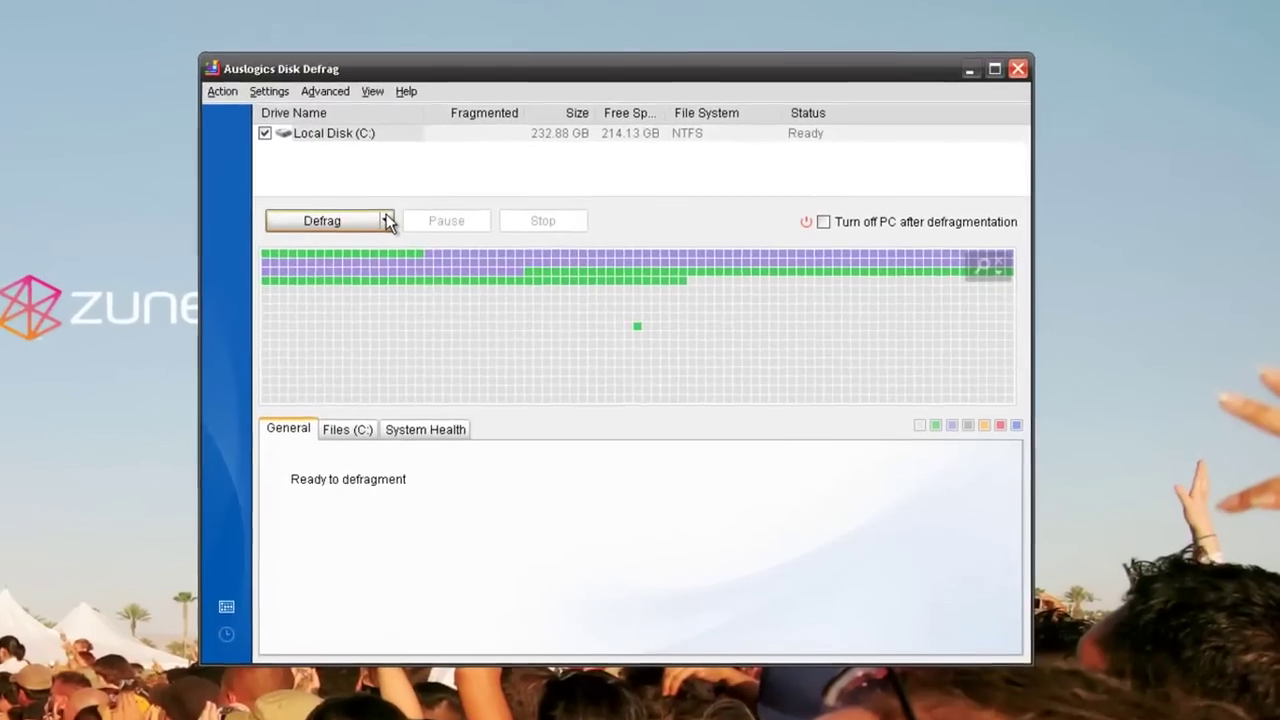
pyautogui.click(388, 221)
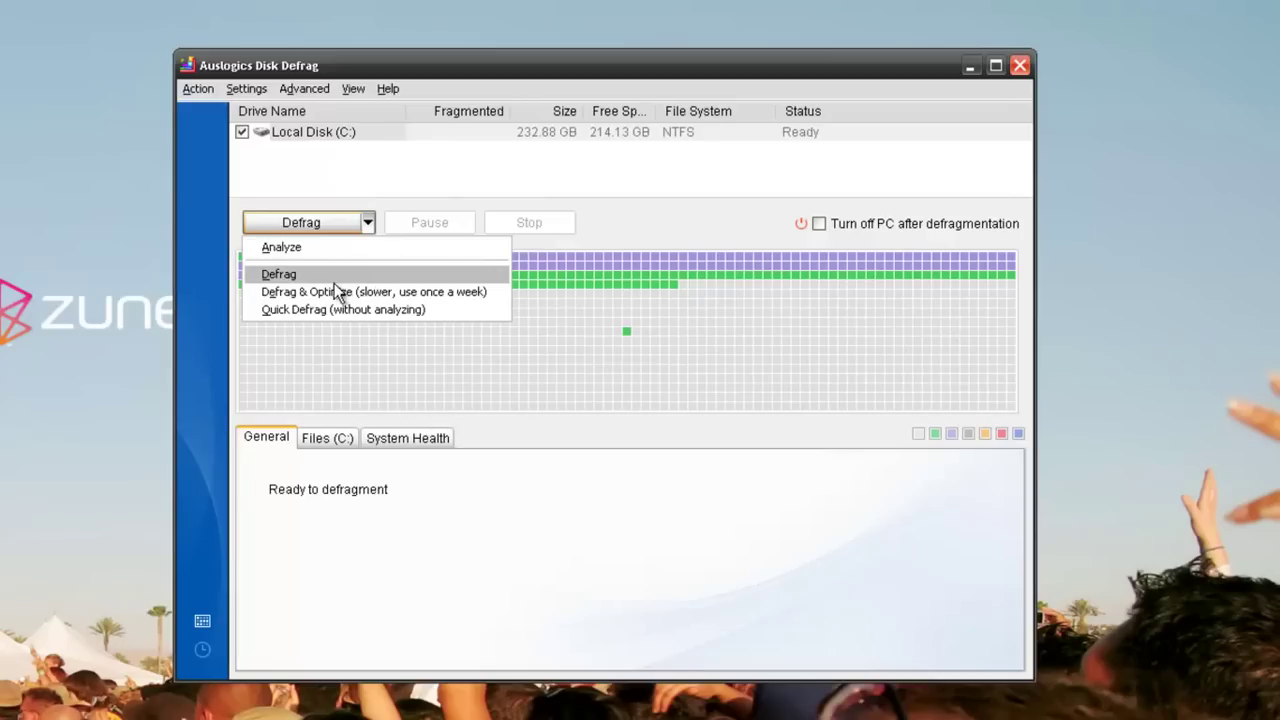
pyautogui.click(640, 209)
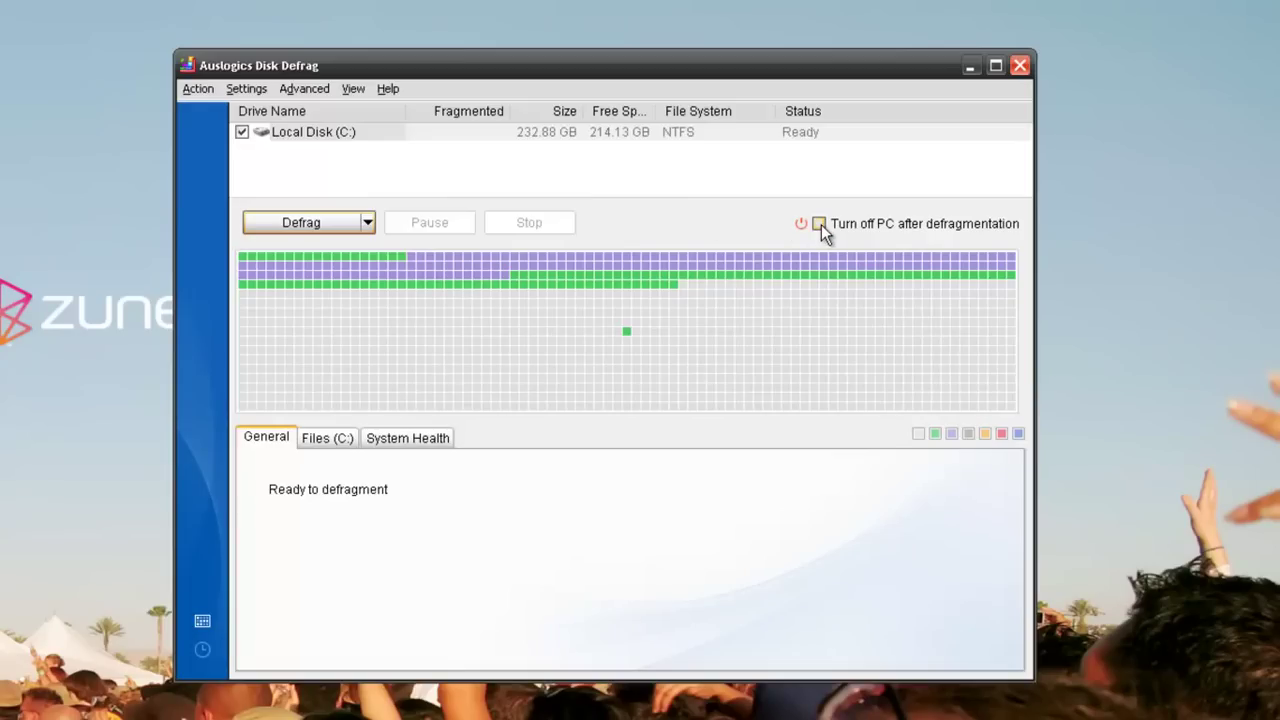
pyautogui.click(1022, 65)
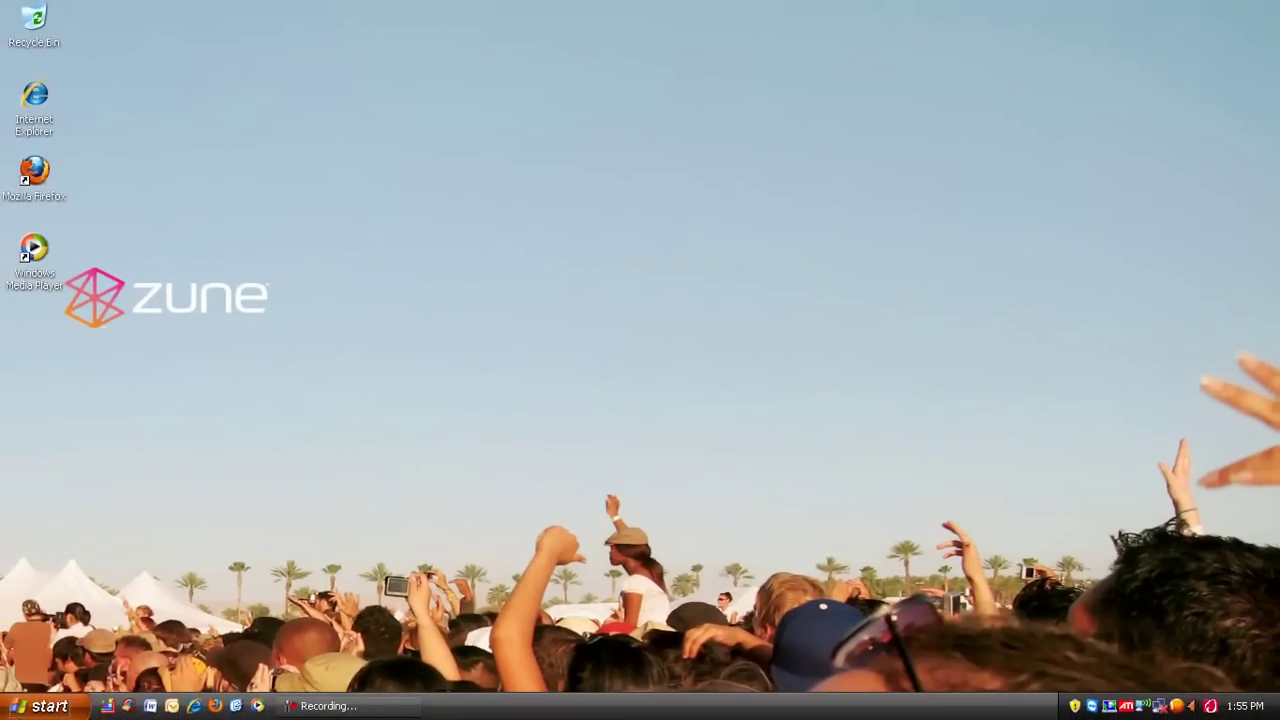
# Open the properties of Local Disk (C:) from My Computer
pyautogui.press('super')
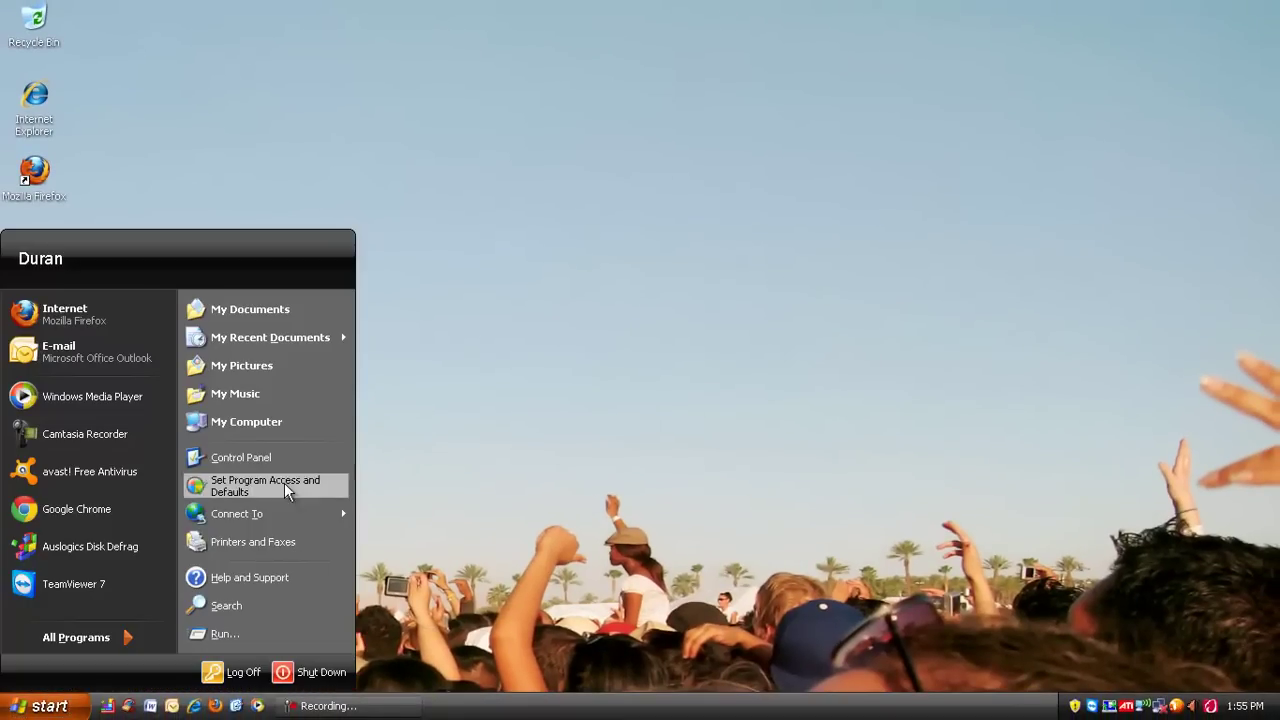
pyautogui.click(255, 424)
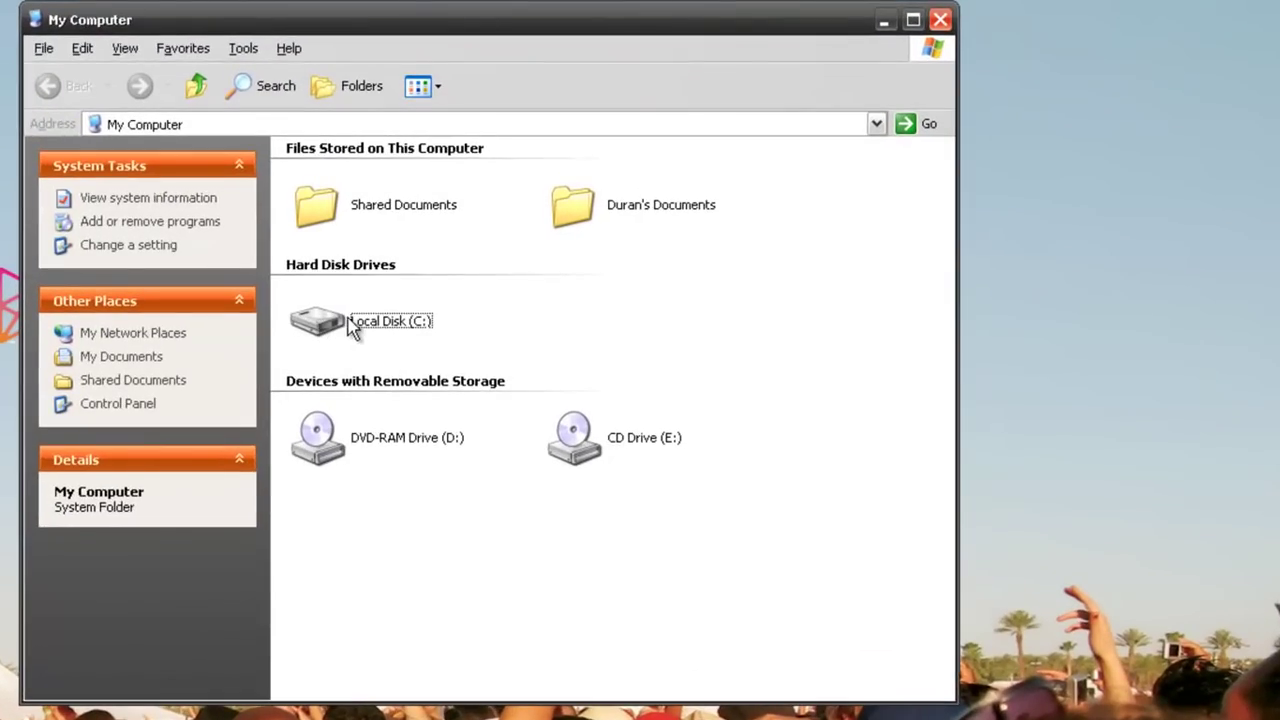
pyautogui.doubleClick(352, 326)
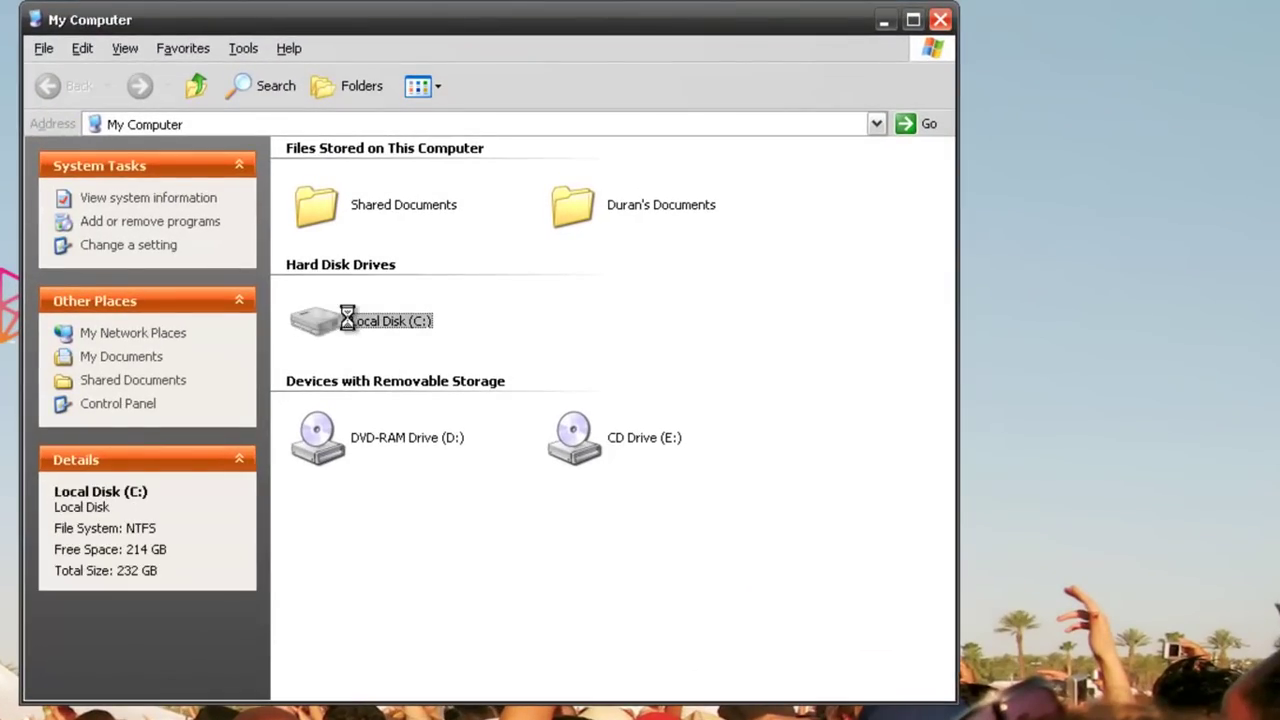
pyautogui.rightClick(349, 320)
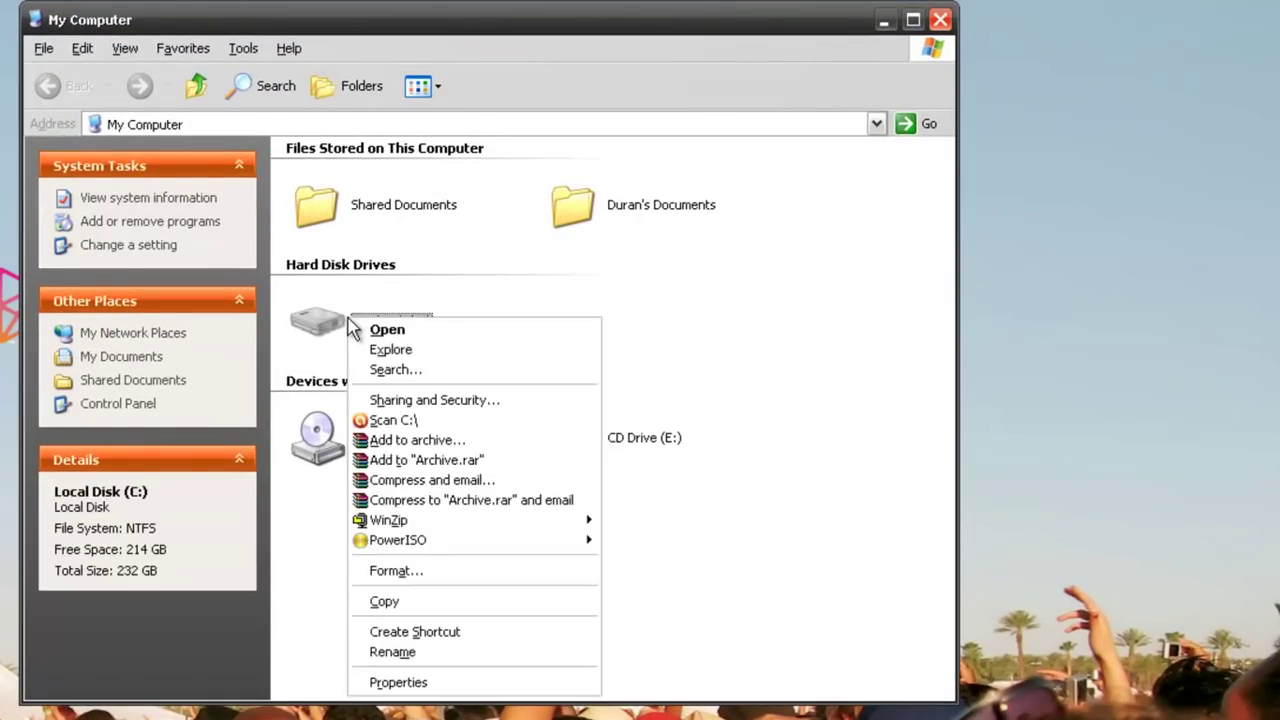
pyautogui.click(424, 683)
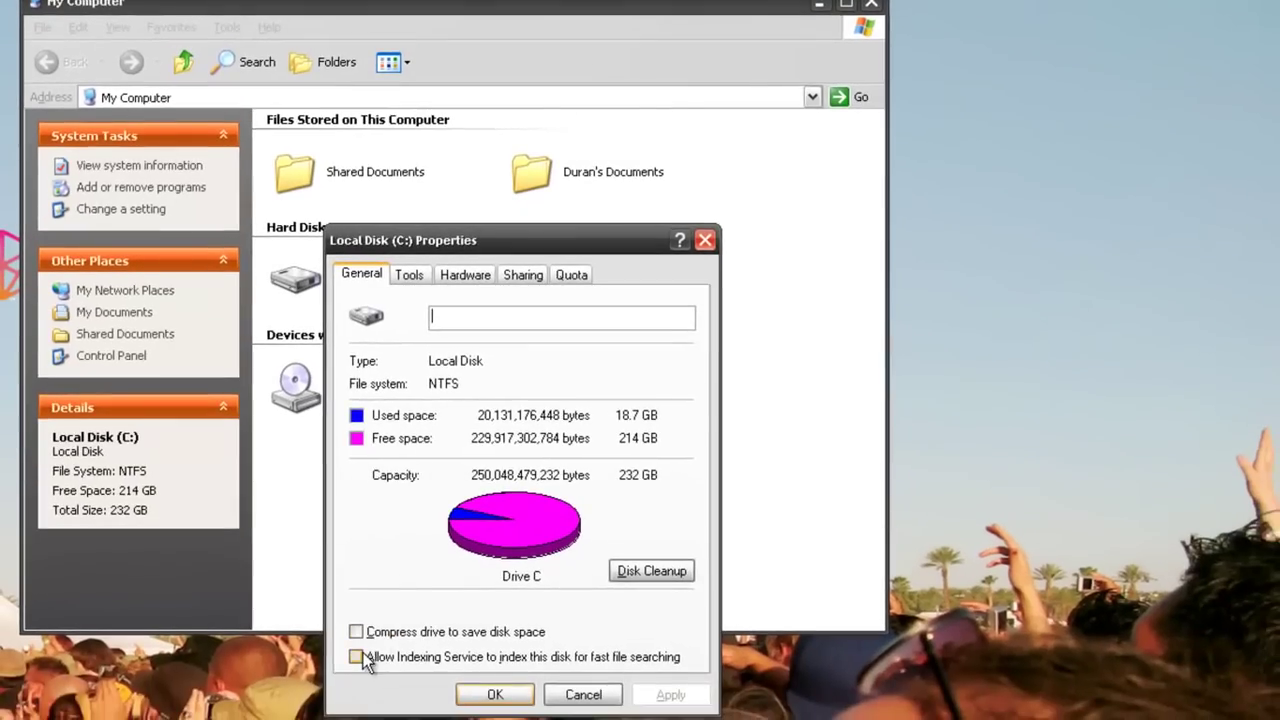
# Allow the Indexing Service to index drive C, applying the change to C:\ only
pyautogui.click(358, 657)
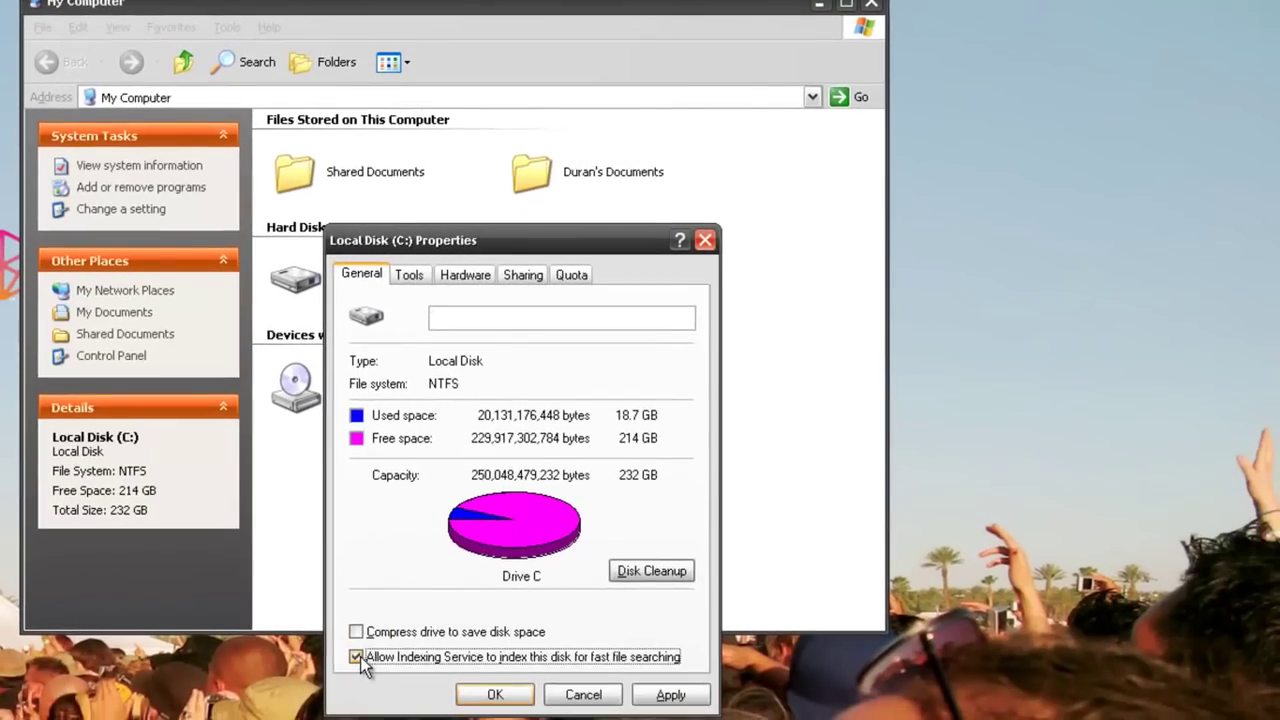
pyautogui.click(680, 698)
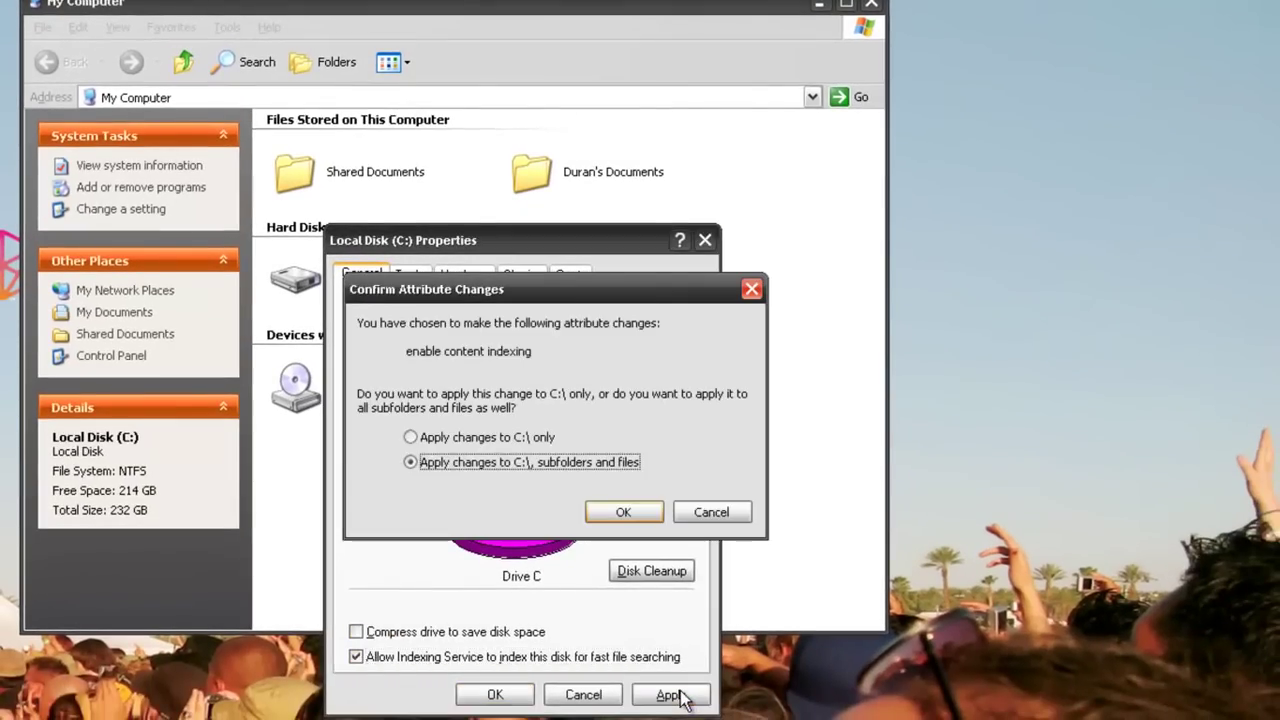
pyautogui.click(526, 436)
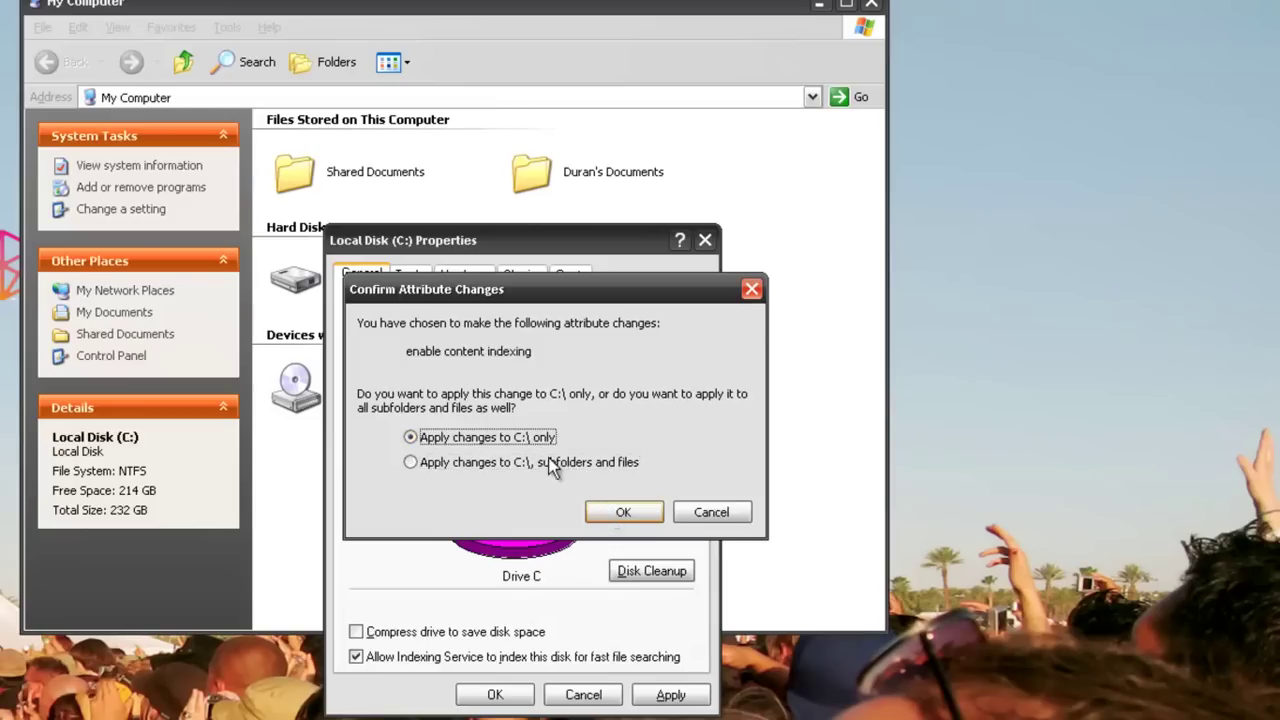
pyautogui.click(470, 460)
pyautogui.click(481, 438)
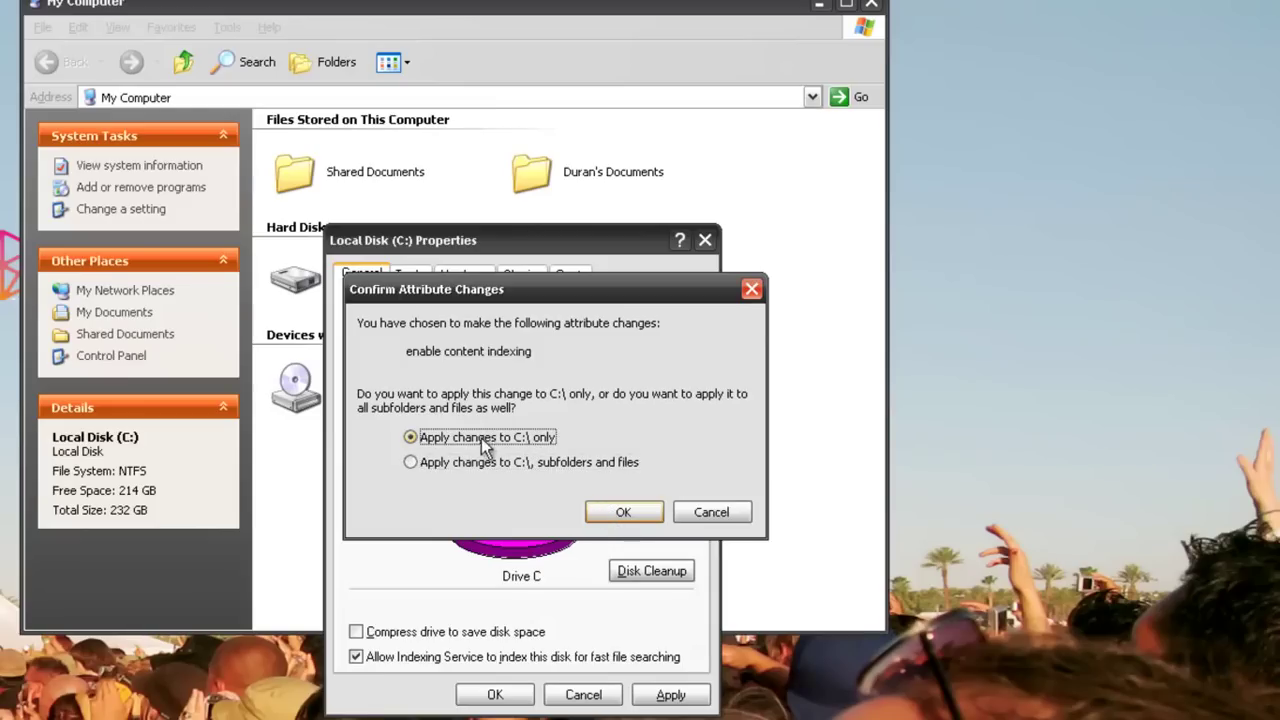
pyautogui.click(601, 513)
# Disable Indexing Service for drive C, applying the change to C:\ only, and close the drive properties and My Computer
pyautogui.click(540, 660)
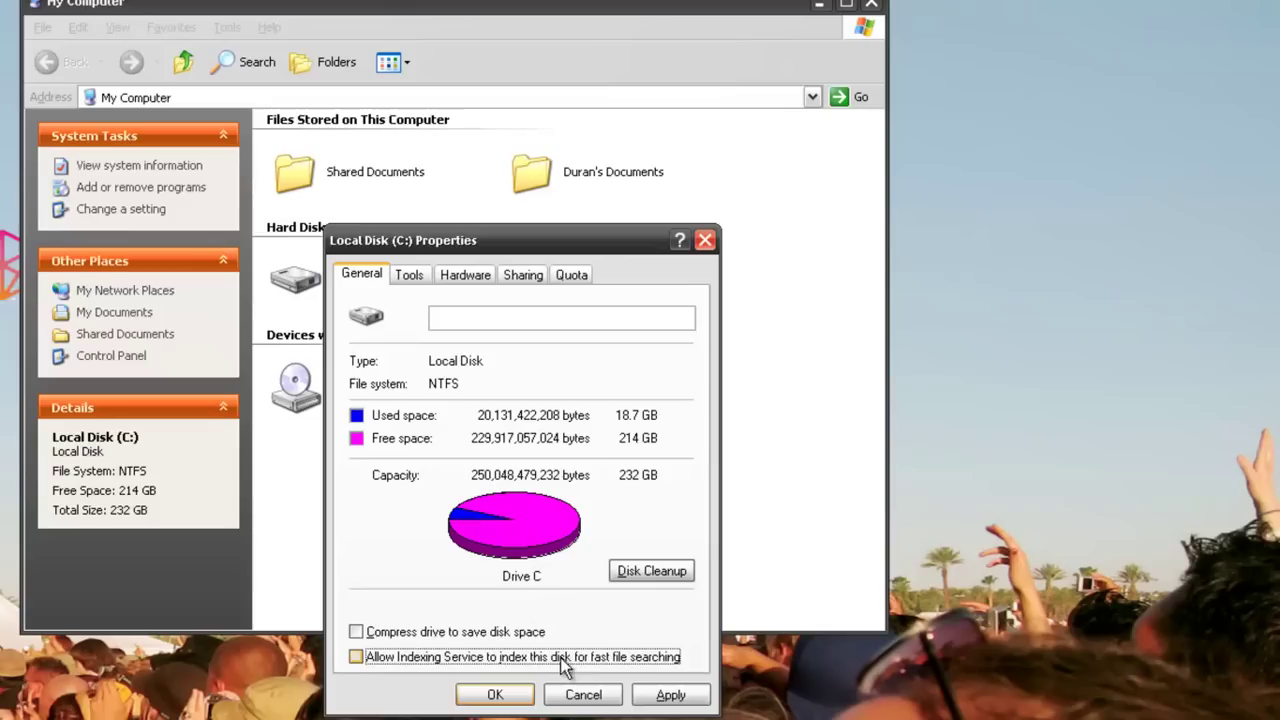
pyautogui.click(655, 694)
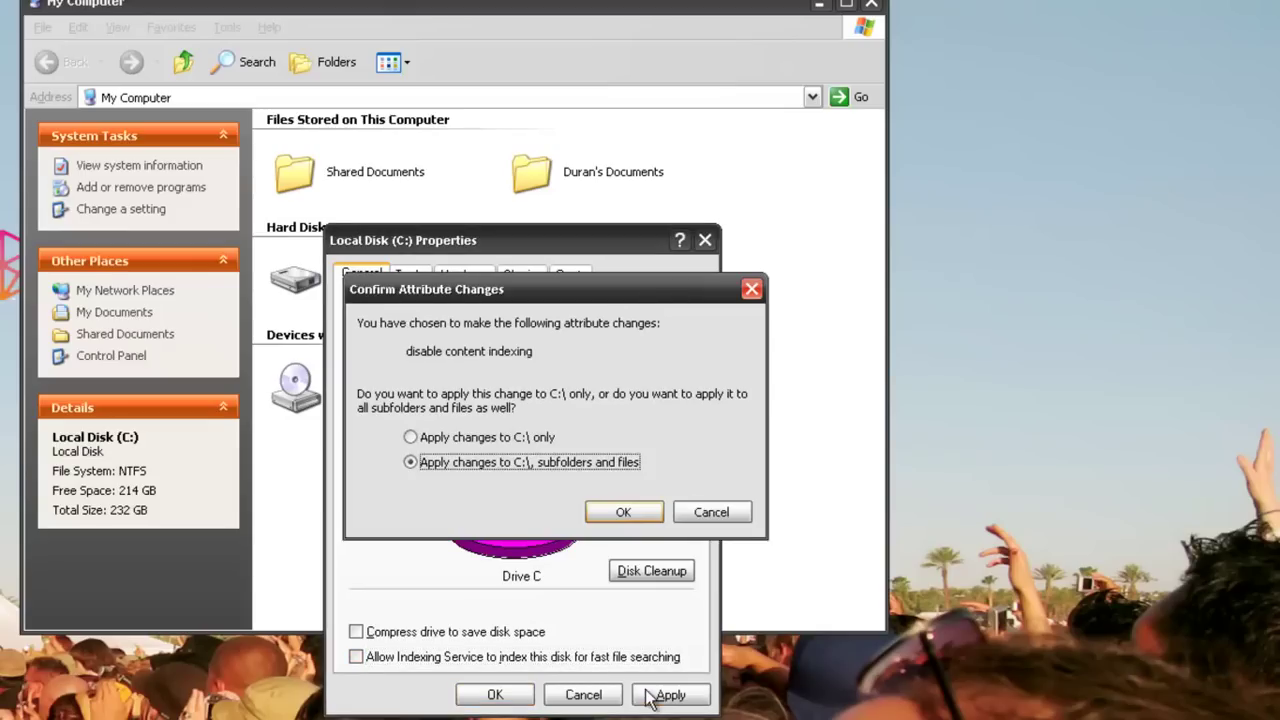
pyautogui.click(480, 440)
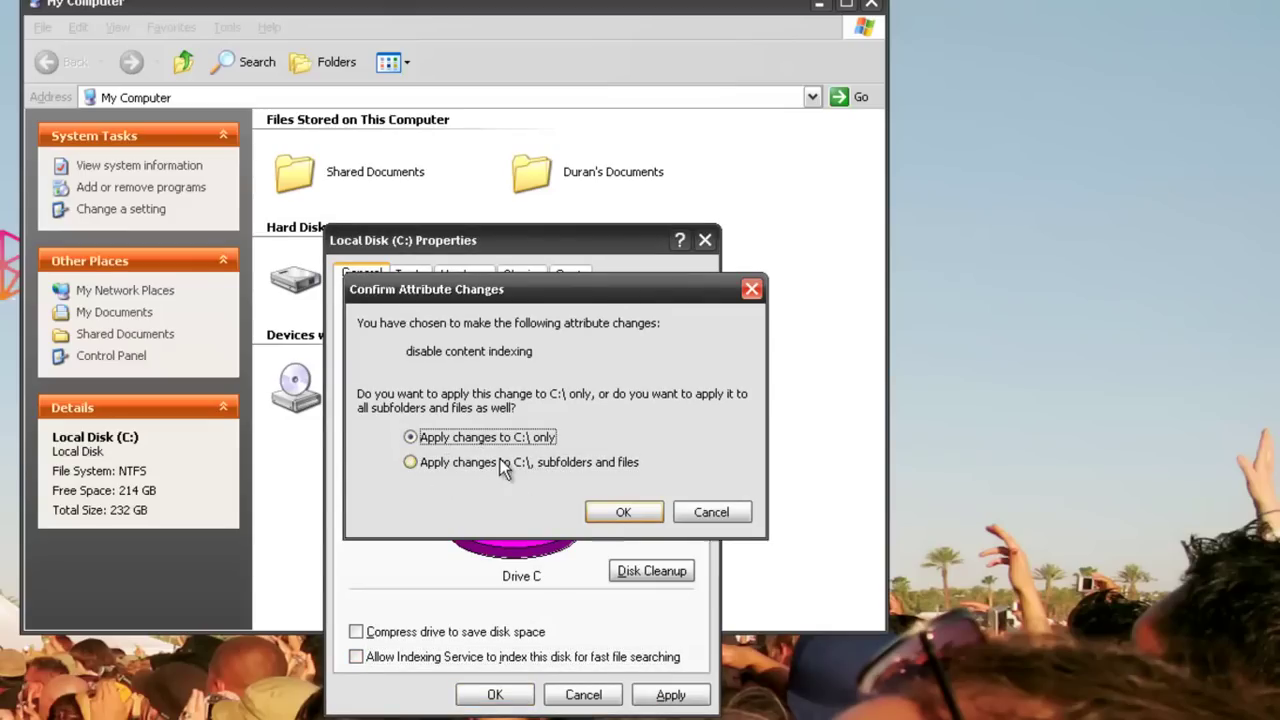
pyautogui.click(598, 514)
pyautogui.click(495, 697)
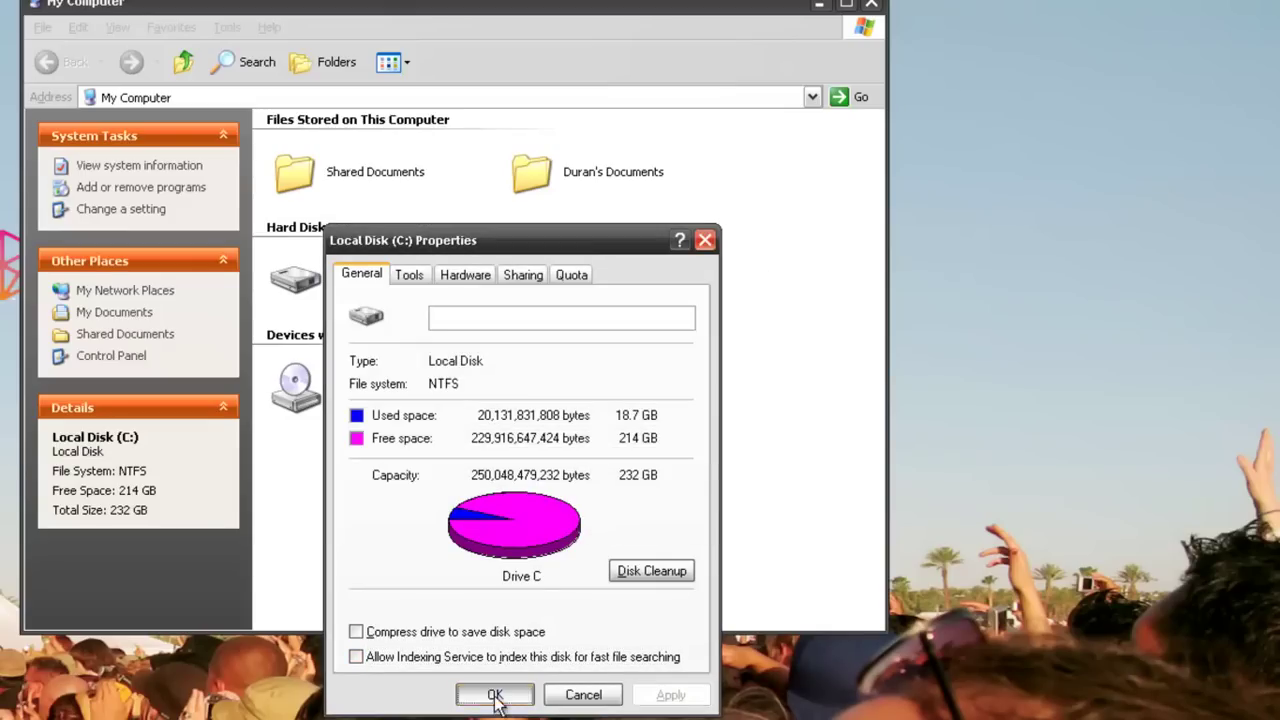
pyautogui.click(55, 30)
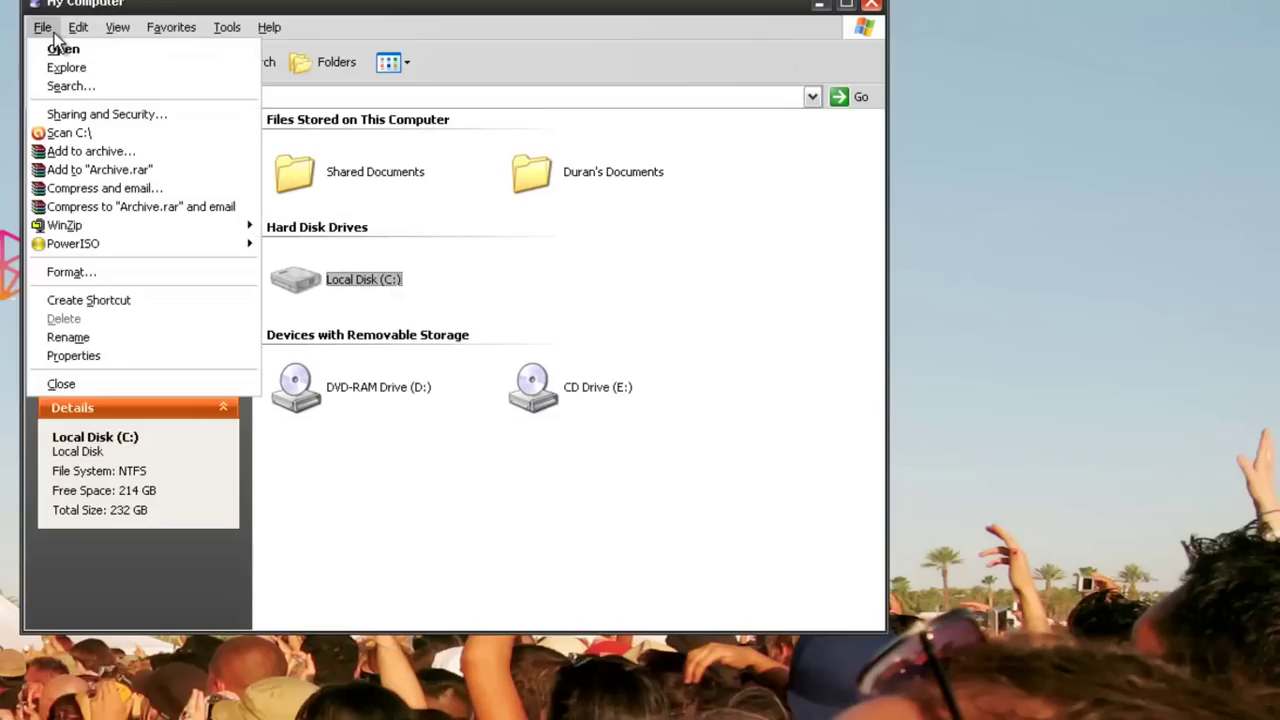
pyautogui.click(57, 377)
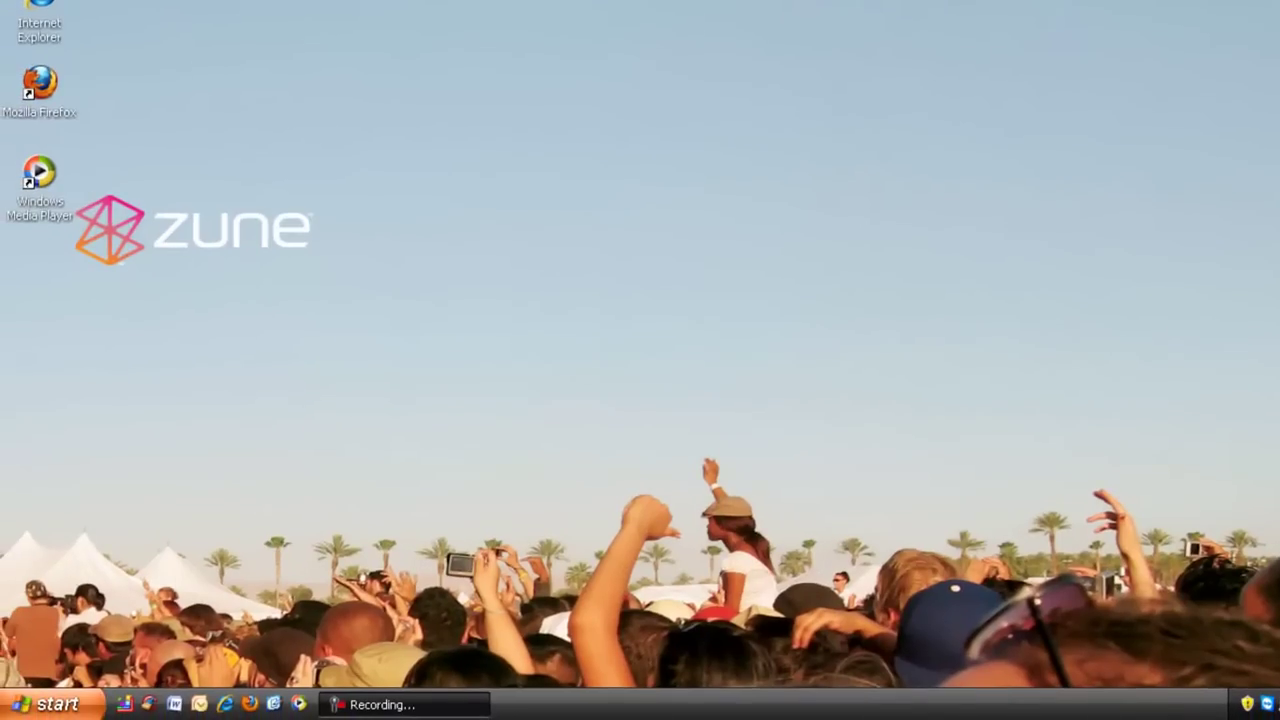
# Launch the Disk Cleanup system tool for drive C and review its list of files to delete
pyautogui.click(40, 704)
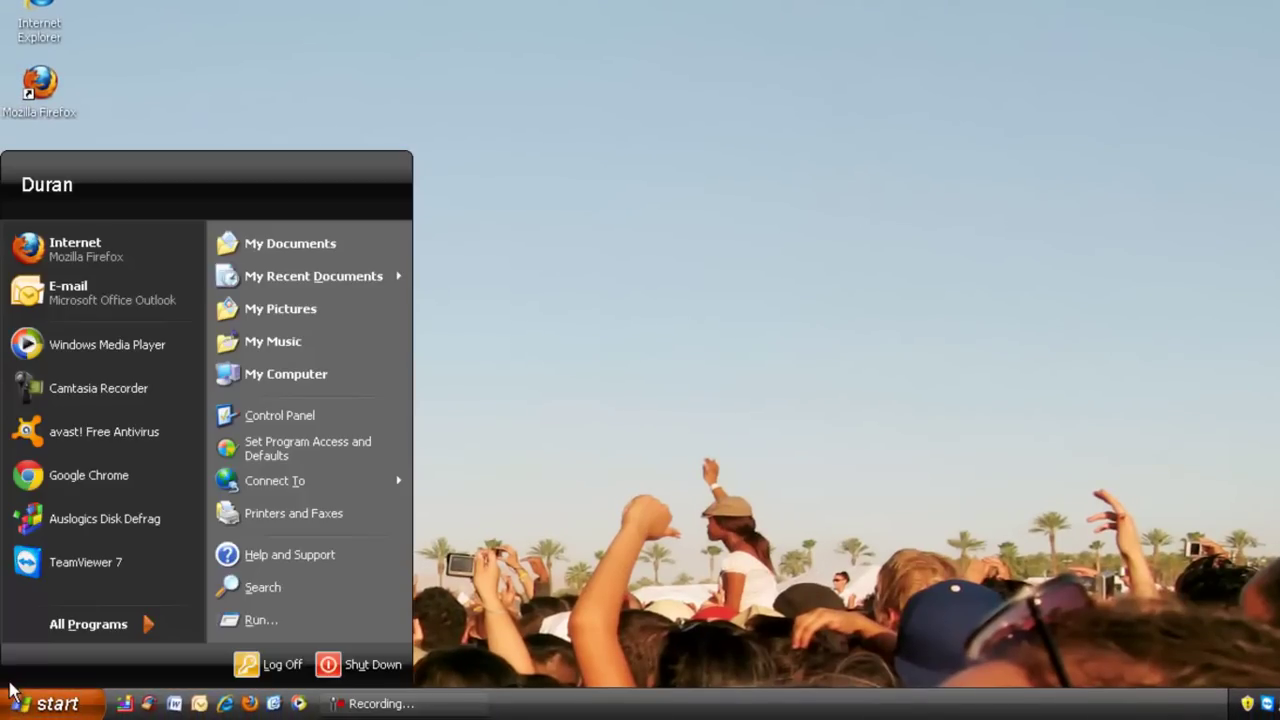
pyautogui.click(51, 630)
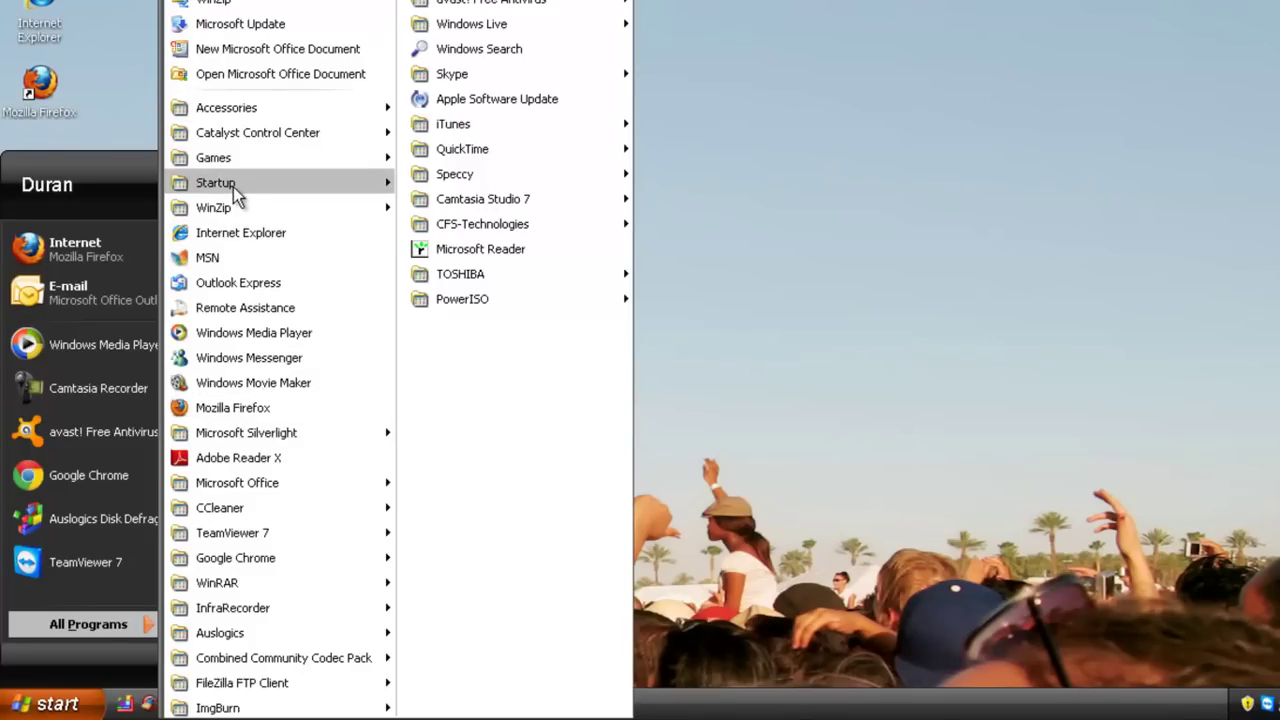
pyautogui.moveTo(233, 188)
pyautogui.moveTo(230, 107)
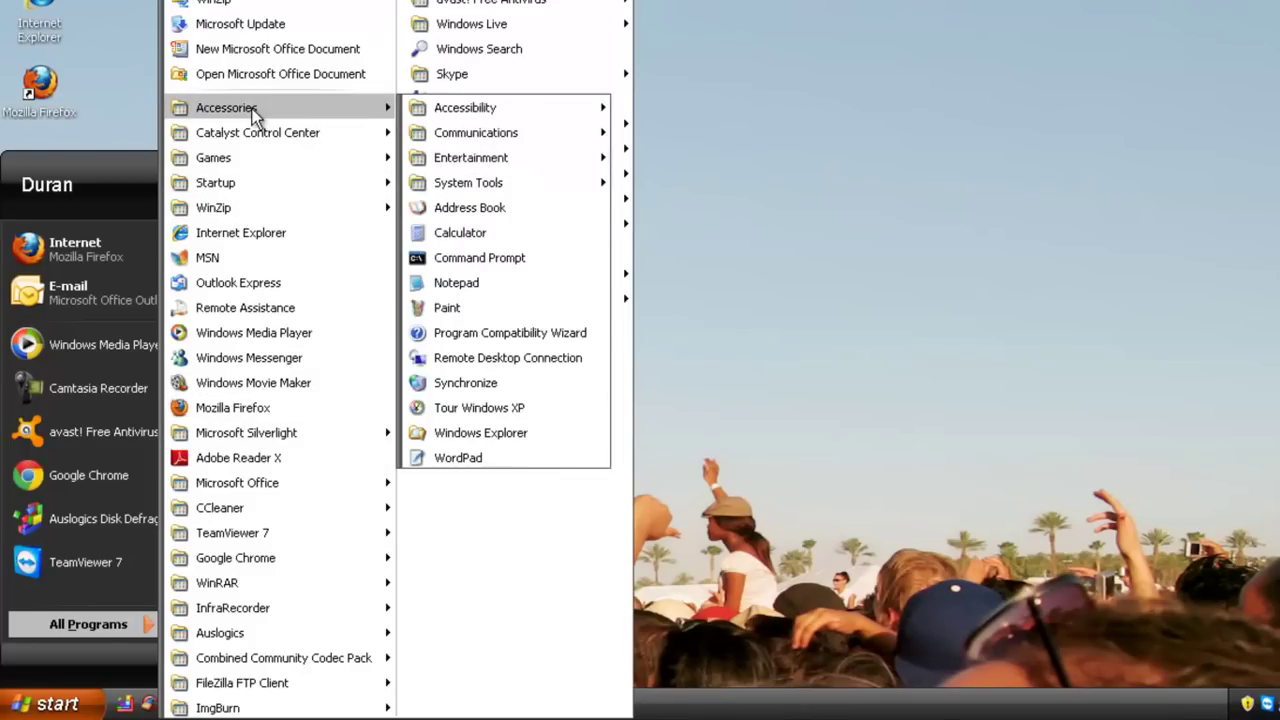
pyautogui.moveTo(460, 182)
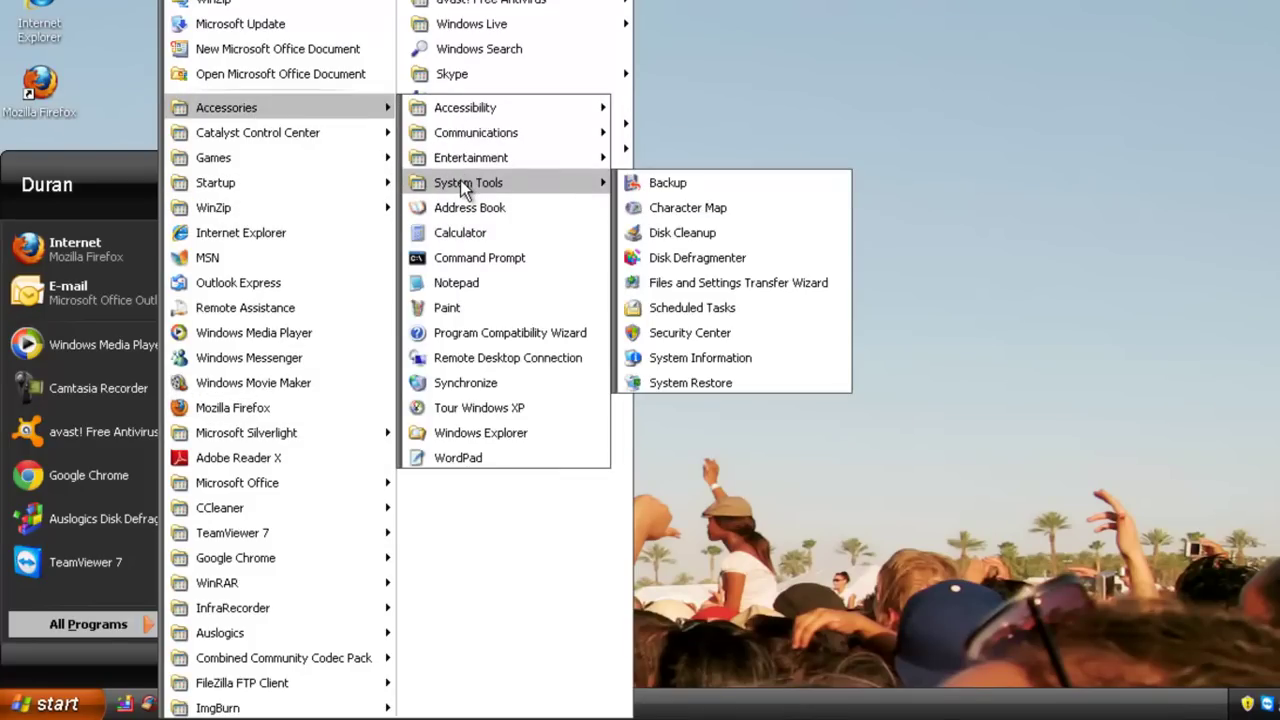
pyautogui.click(667, 241)
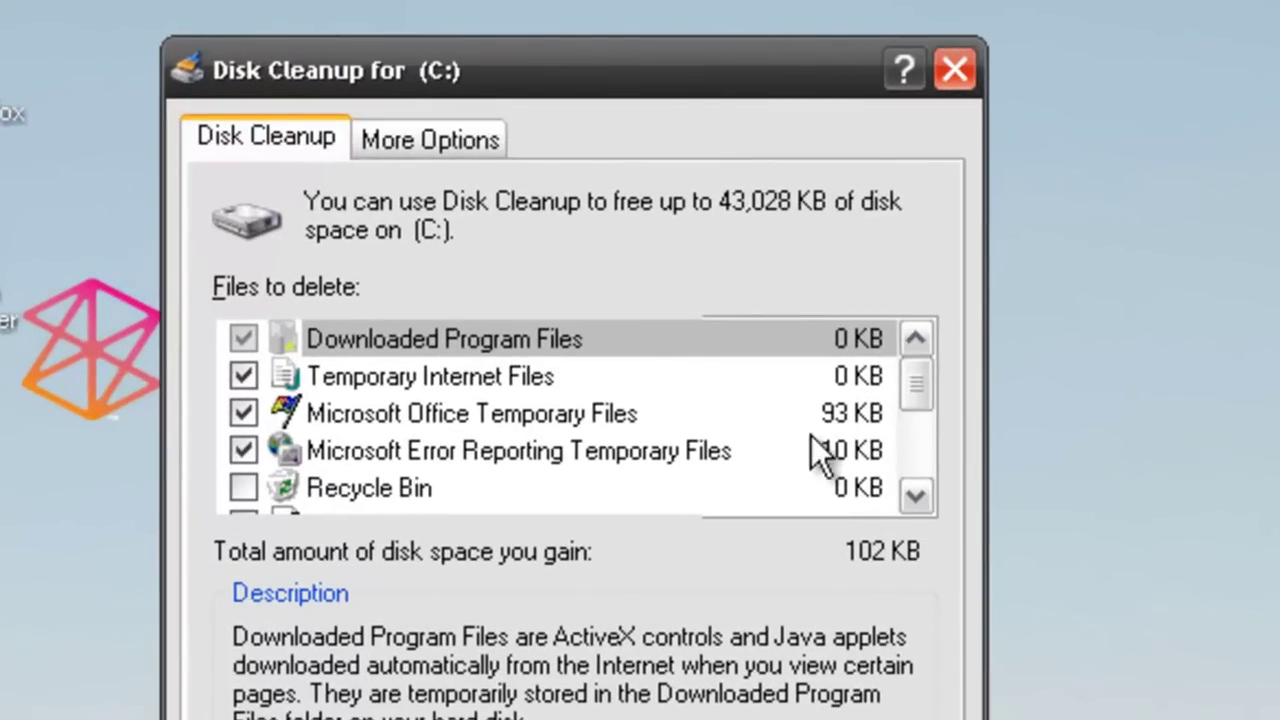
pyautogui.click(905, 472)
pyautogui.click(905, 472)
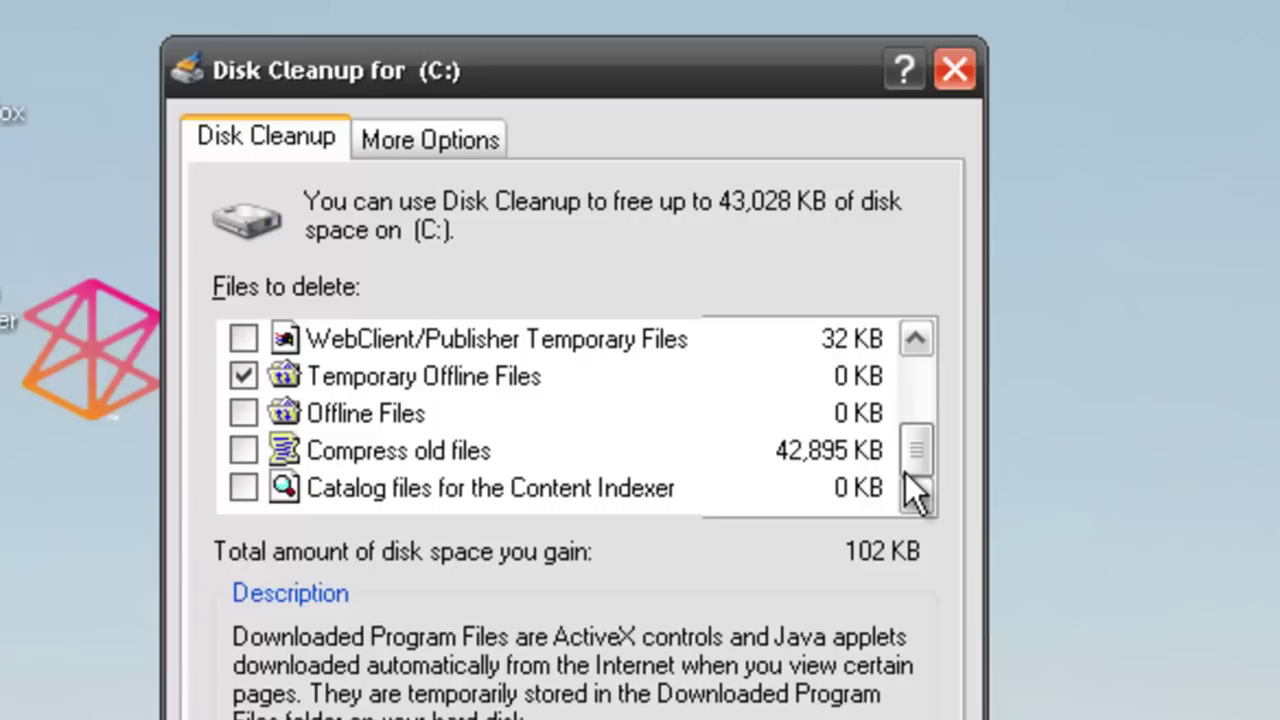
pyautogui.scroll(2, 905, 450)
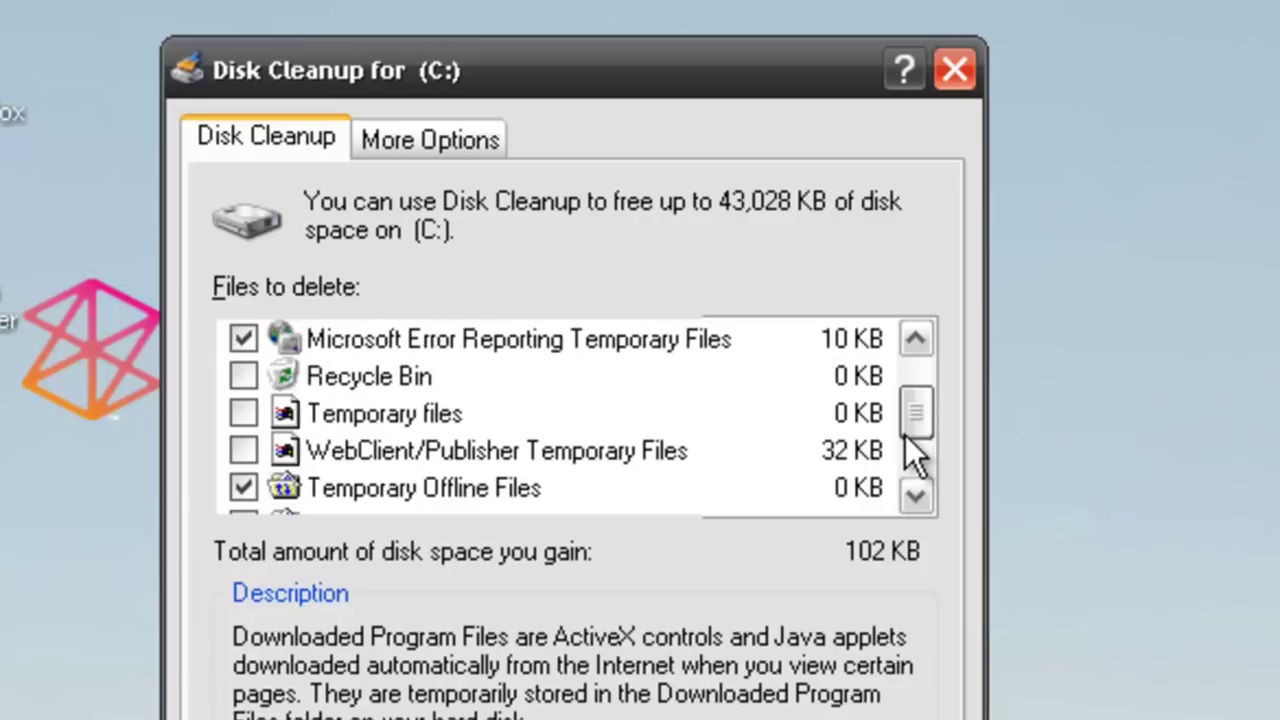
# Open the installed programs cleanup from Disk Cleanup's additional options and look through the currently installed programs
pyautogui.click(378, 150)
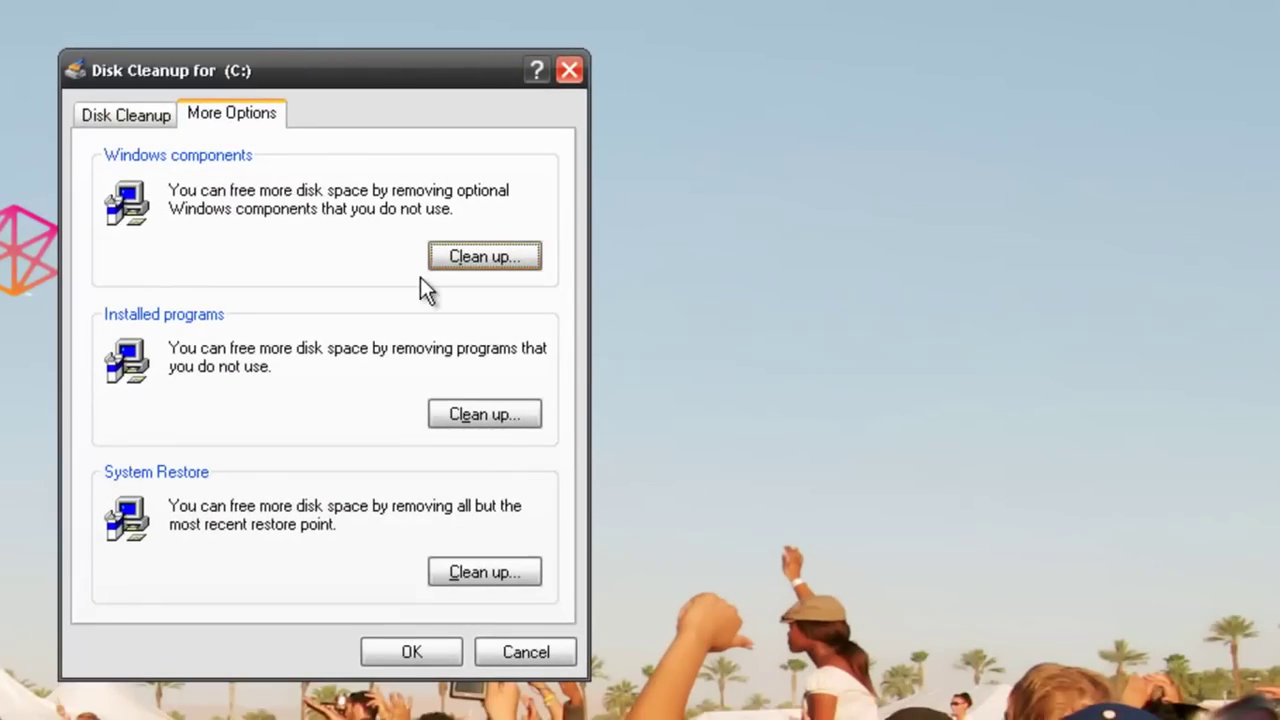
pyautogui.click(484, 416)
pyautogui.click(482, 416)
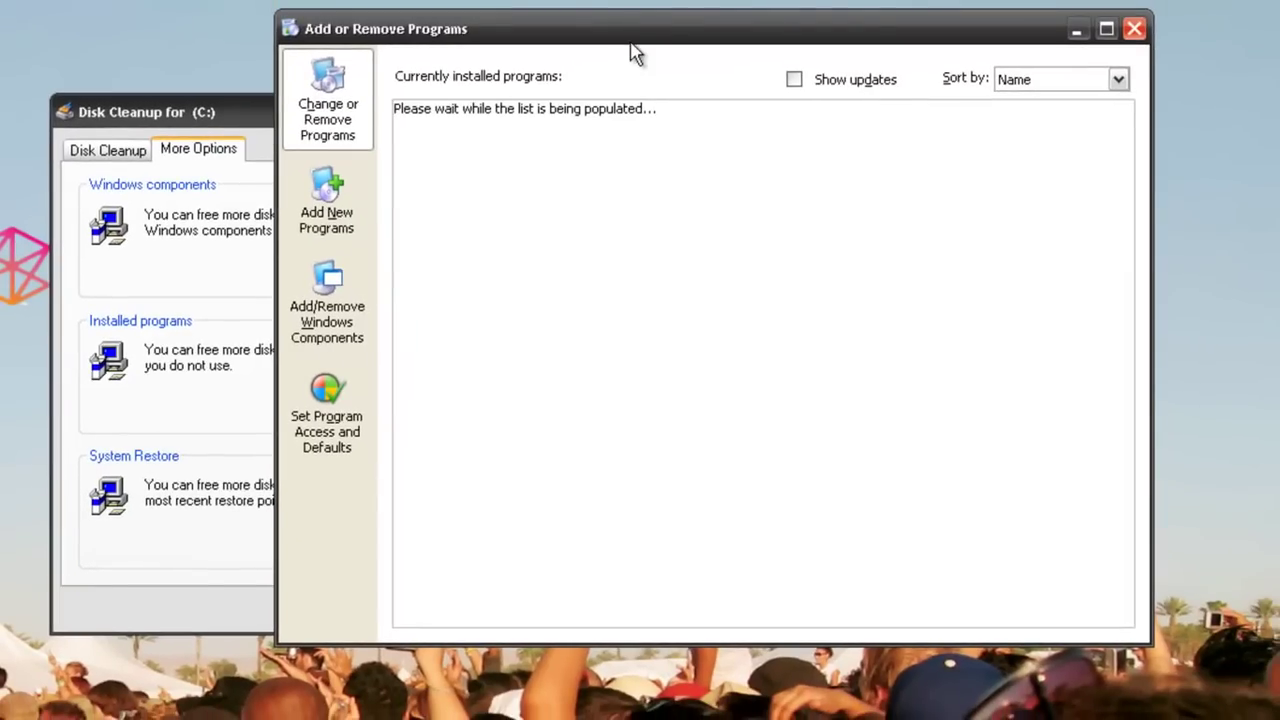
pyautogui.moveTo(700, 28); pyautogui.dragTo(905, 3)
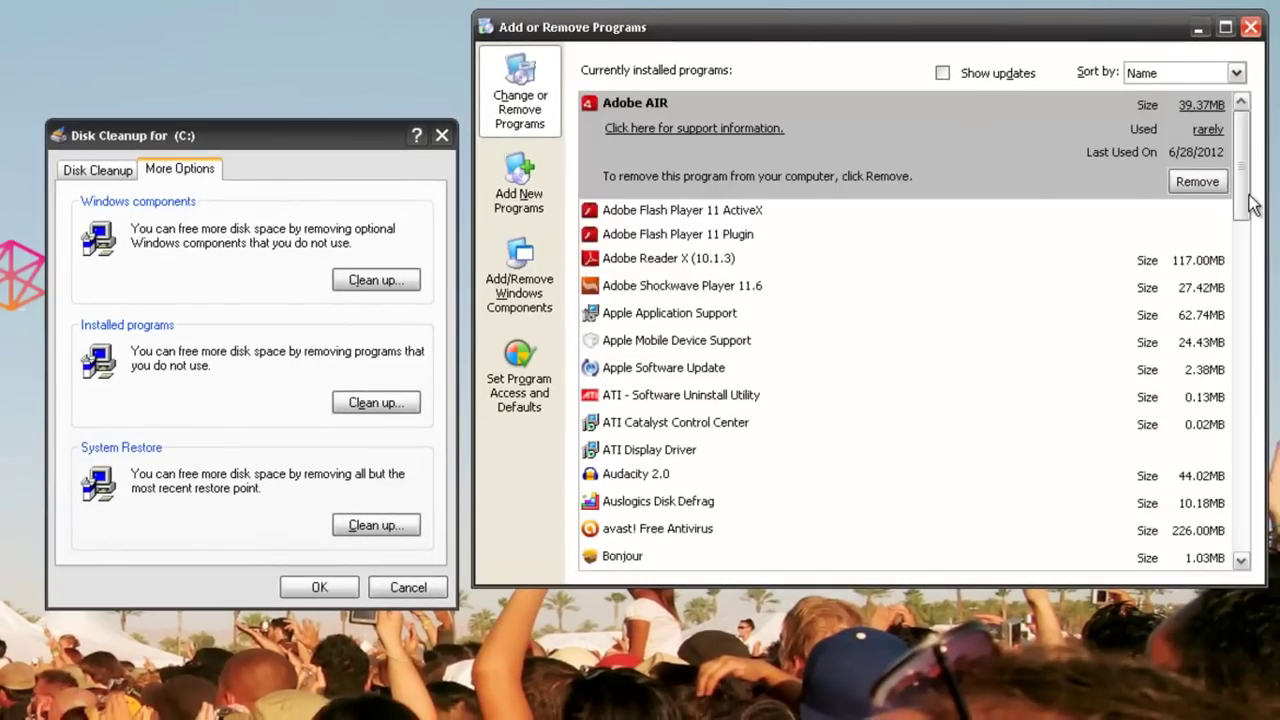
pyautogui.moveTo(1233, 193); pyautogui.dragTo(1265, 447)
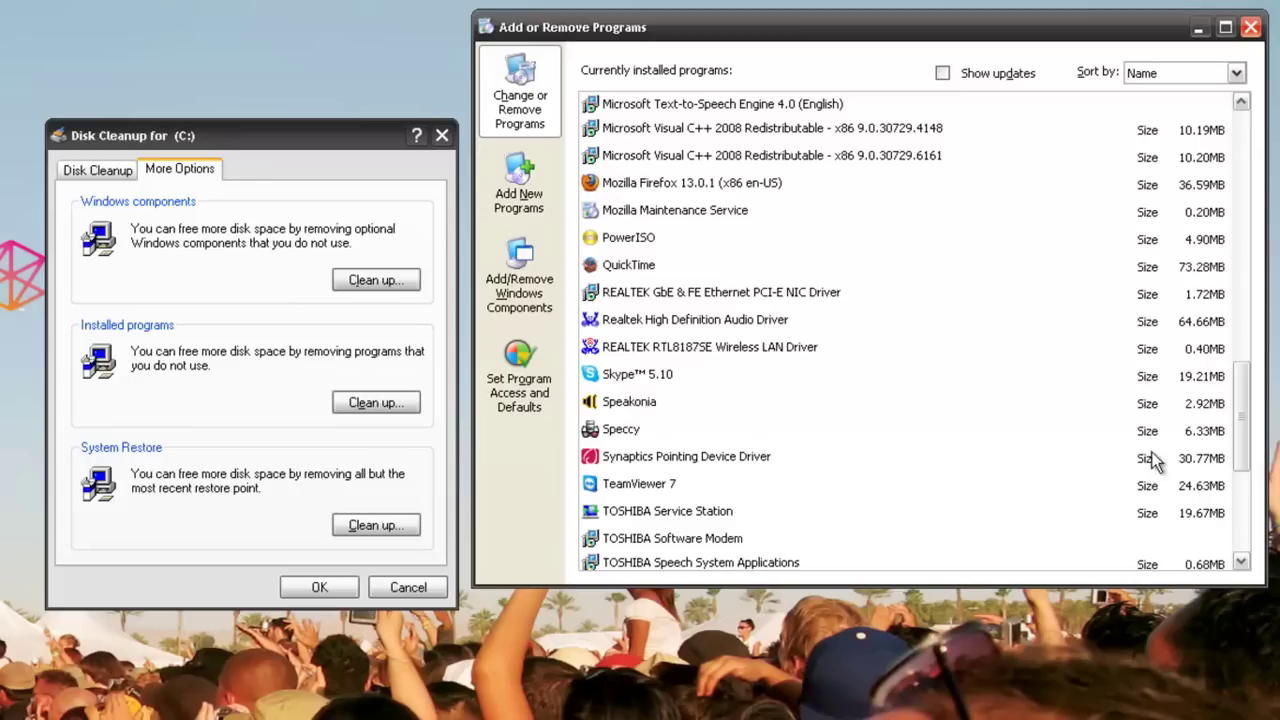
pyautogui.click(1249, 490)
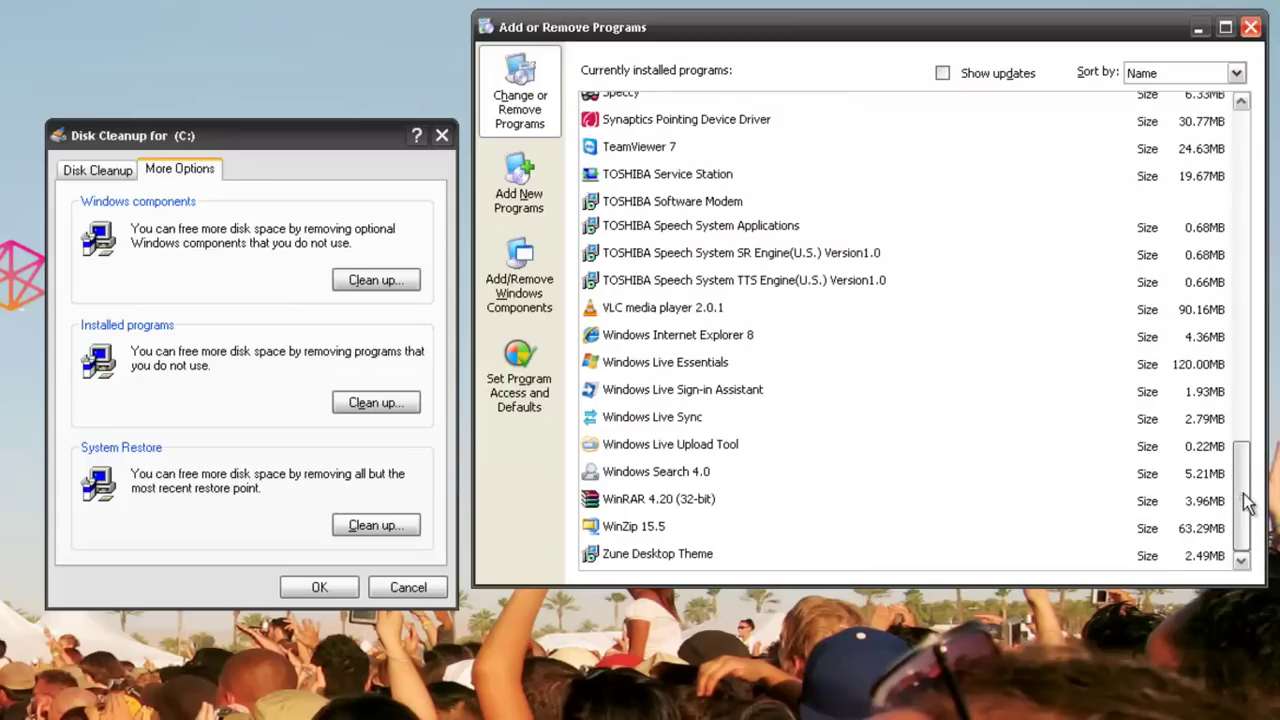
pyautogui.moveTo(1246, 508); pyautogui.dragTo(1245, 212)
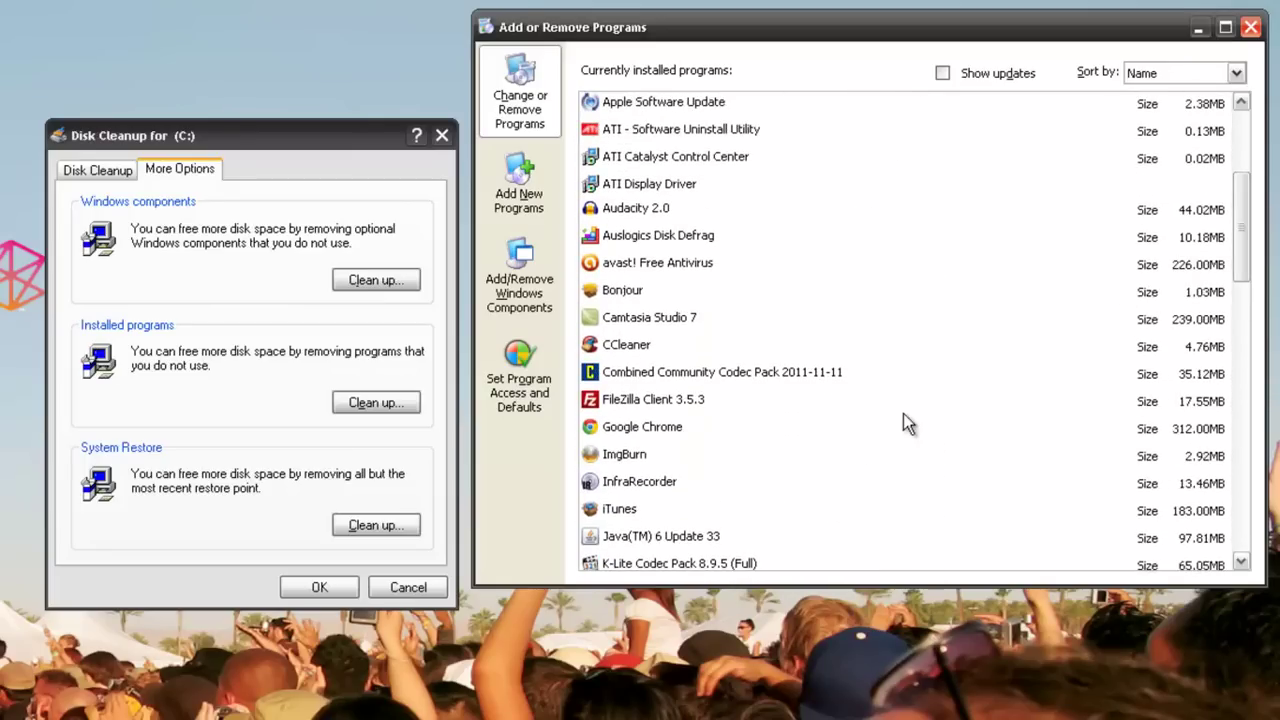
# Uninstall Google Chrome together with its browsing data and close Add or Remove Programs
pyautogui.click(688, 431)
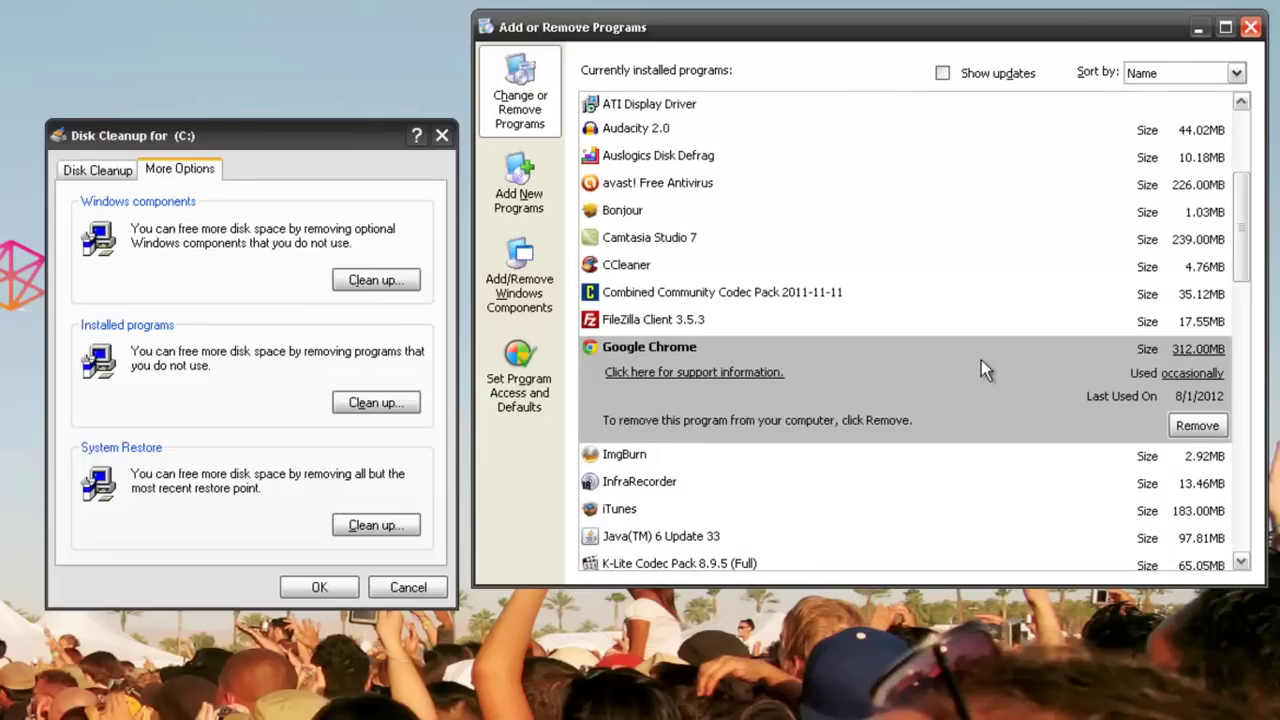
pyautogui.click(1196, 428)
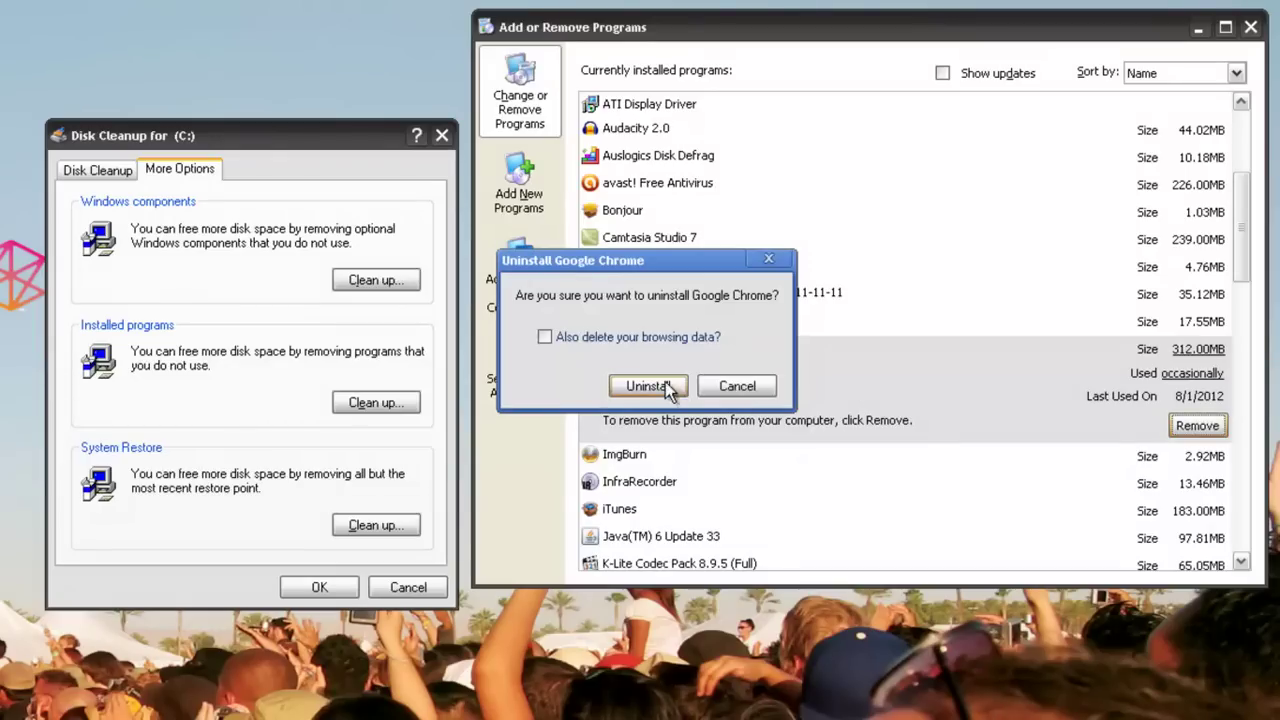
pyautogui.click(615, 340)
pyautogui.click(652, 385)
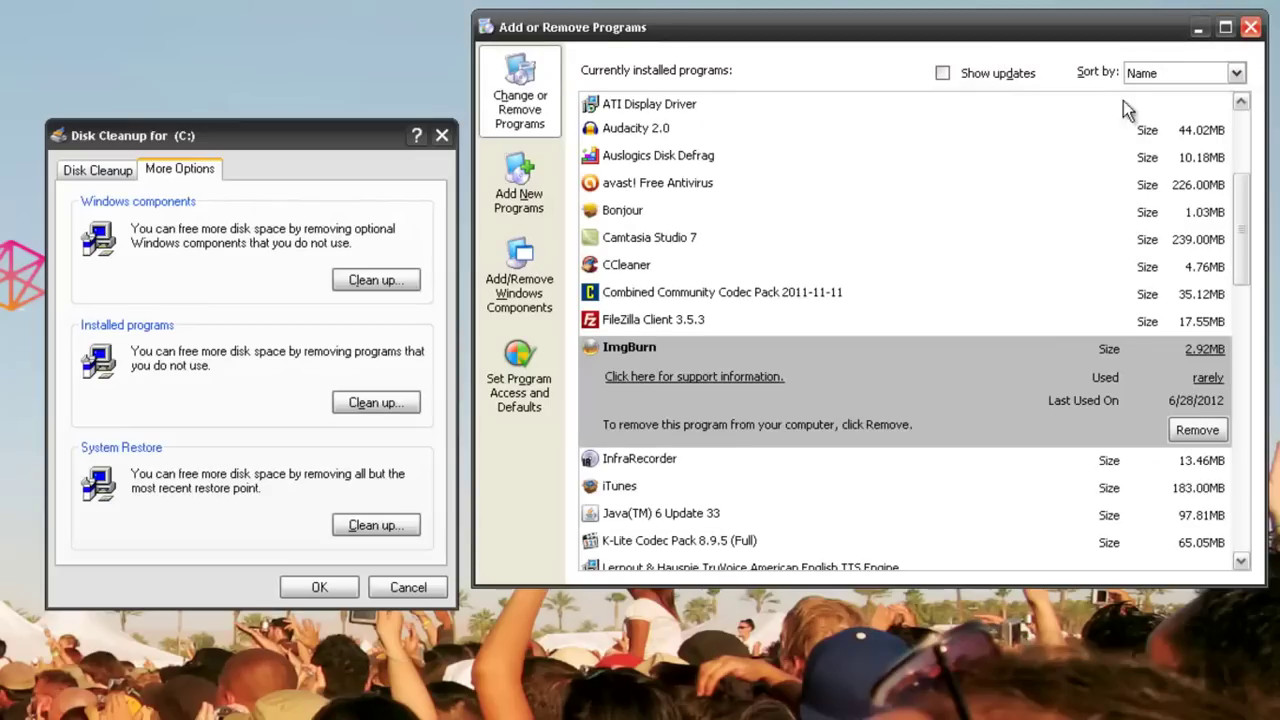
pyautogui.click(1252, 28)
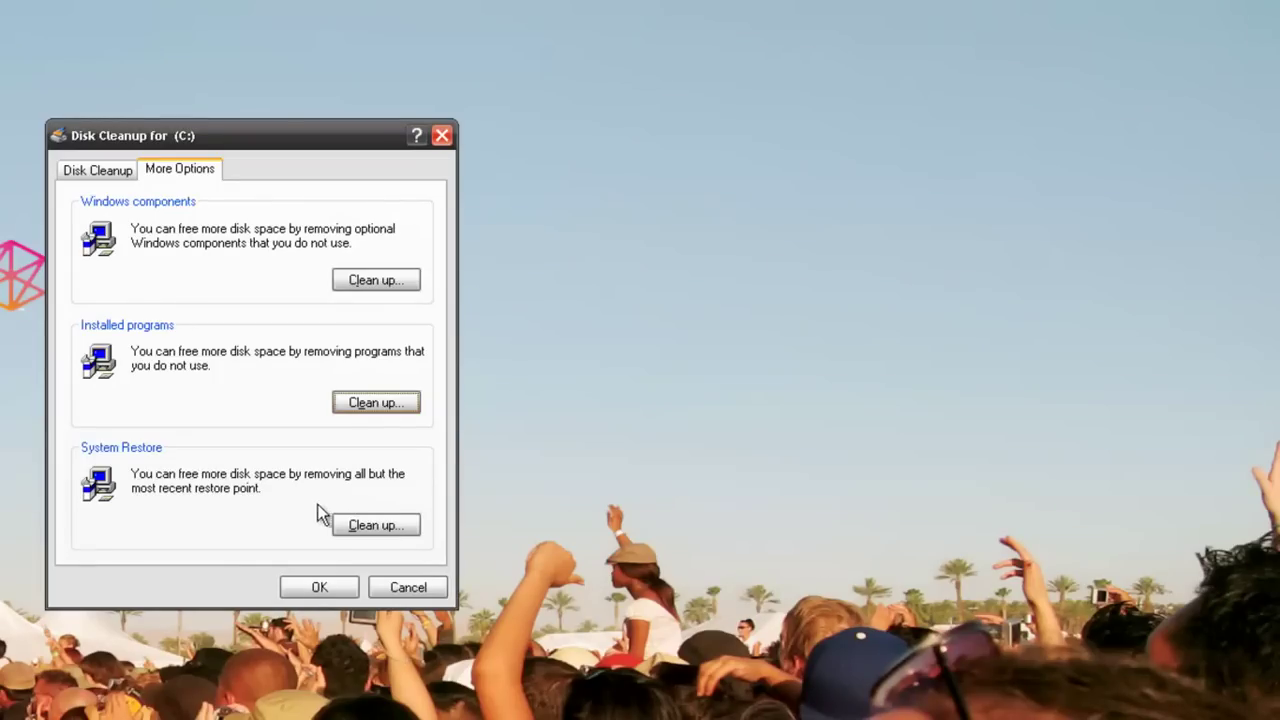
# Clean up System Restore by deleting all but the most recent restore point
pyautogui.click(386, 530)
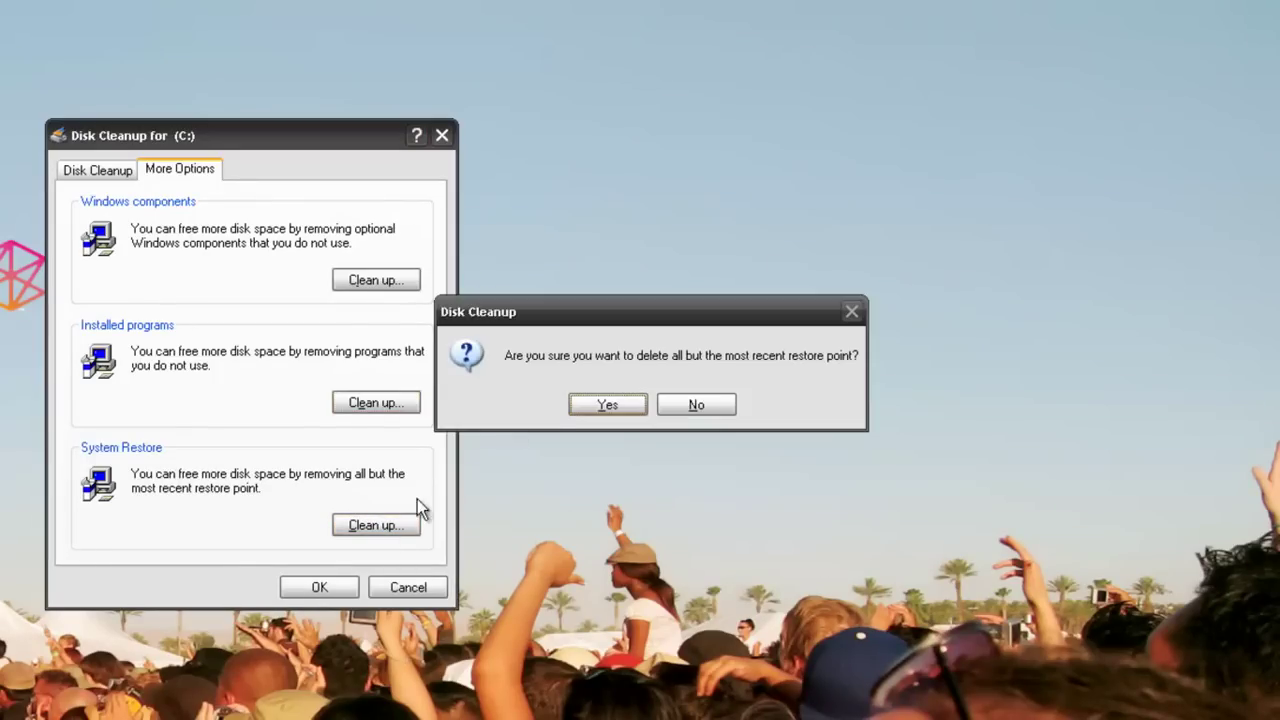
pyautogui.click(612, 405)
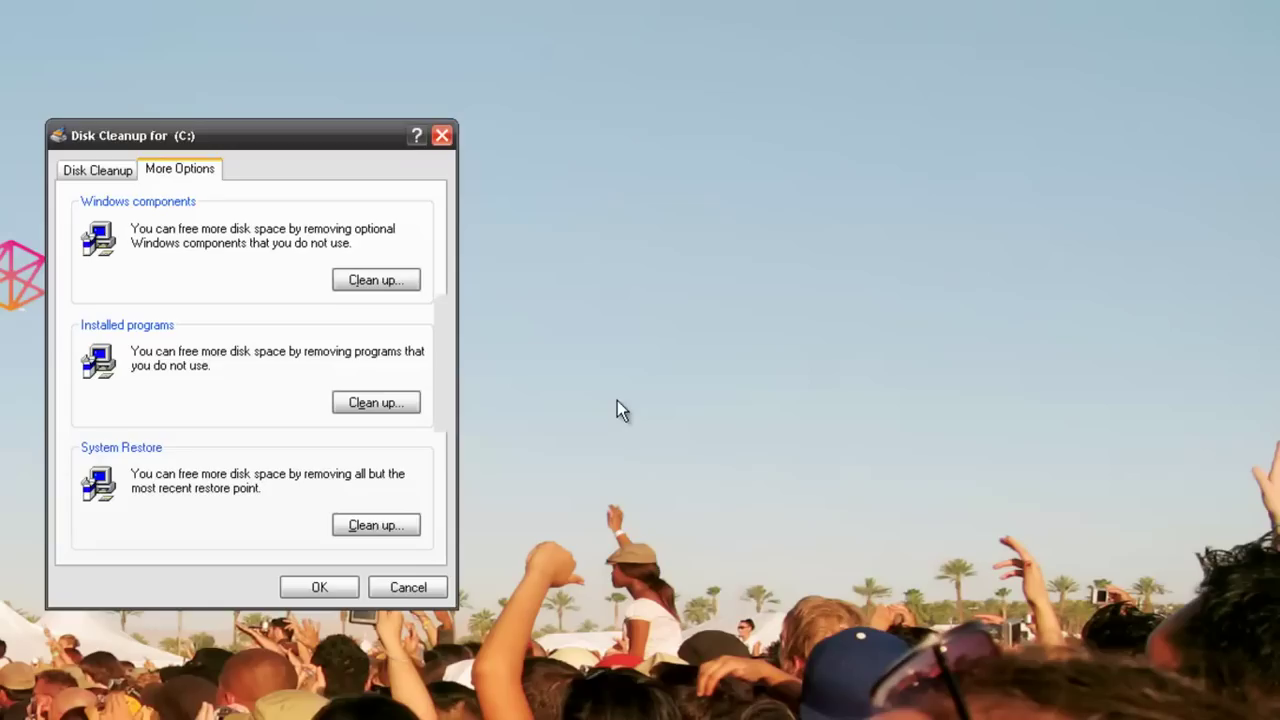
# Open the Windows components cleanup from Disk Cleanup and look through the list of optional components
pyautogui.click(366, 280)
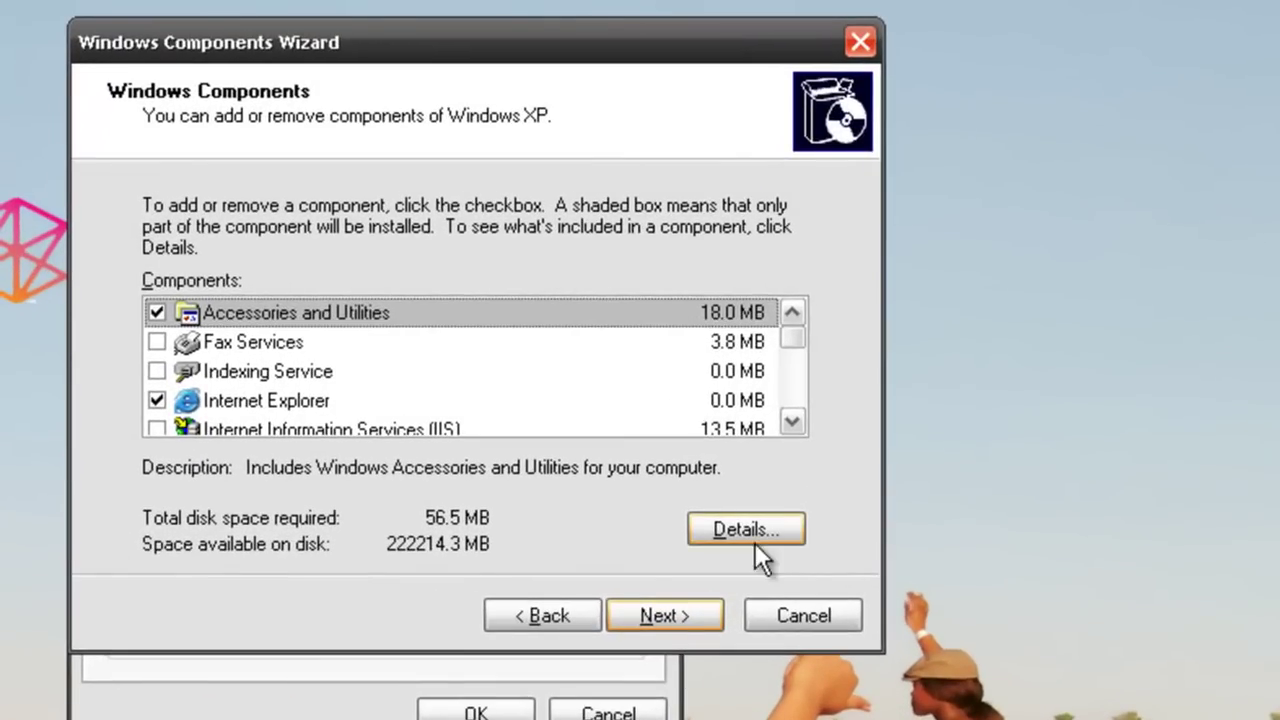
pyautogui.click(792, 423)
pyautogui.click(792, 423)
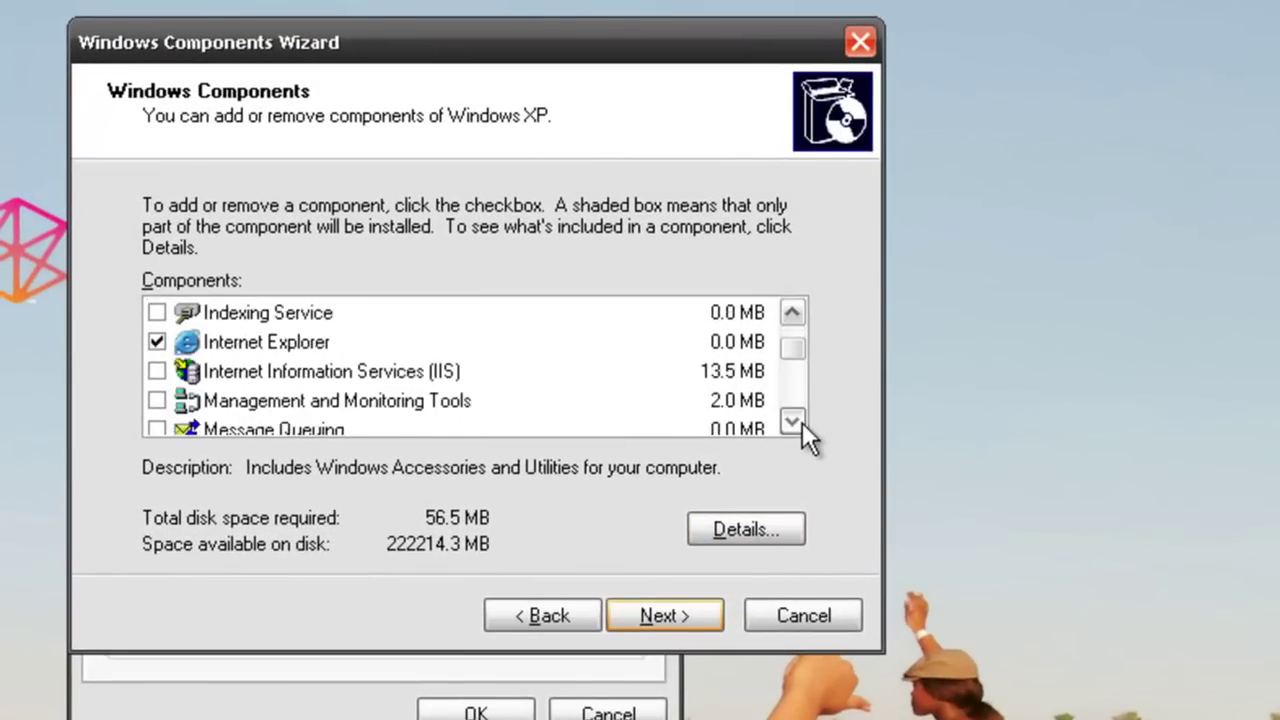
pyautogui.click(792, 423)
pyautogui.click(792, 423)
pyautogui.click(792, 423)
pyautogui.click(792, 423)
pyautogui.click(792, 423)
pyautogui.click(792, 423)
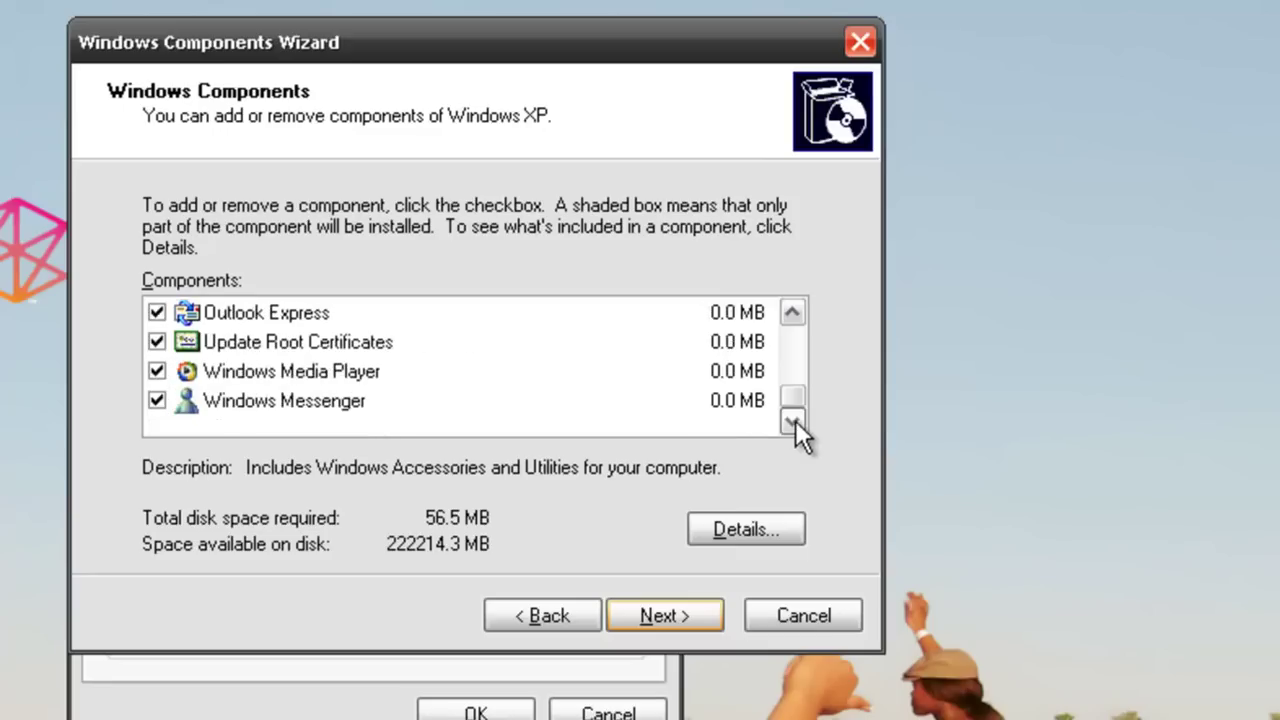
pyautogui.moveTo(794, 400); pyautogui.dragTo(794, 343)
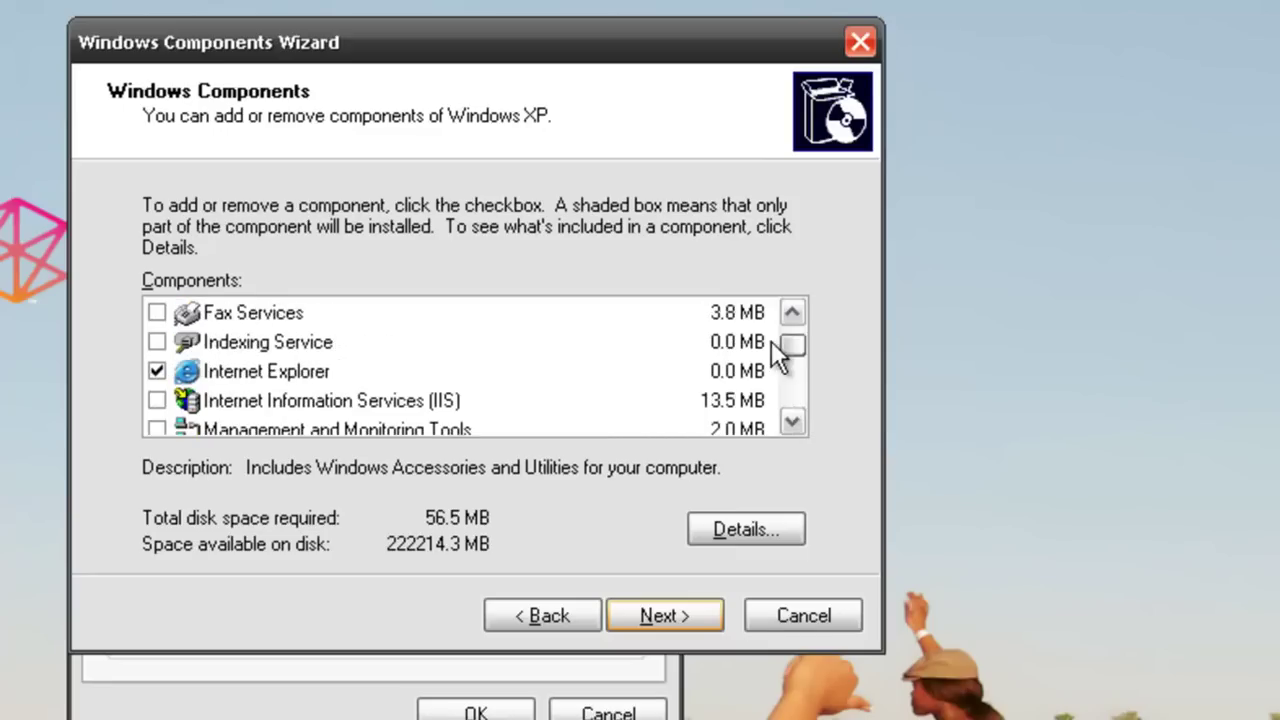
# Deselect Internet Games within the Games subcomponents of Accessories and Utilities and accept the change
pyautogui.click(735, 542)
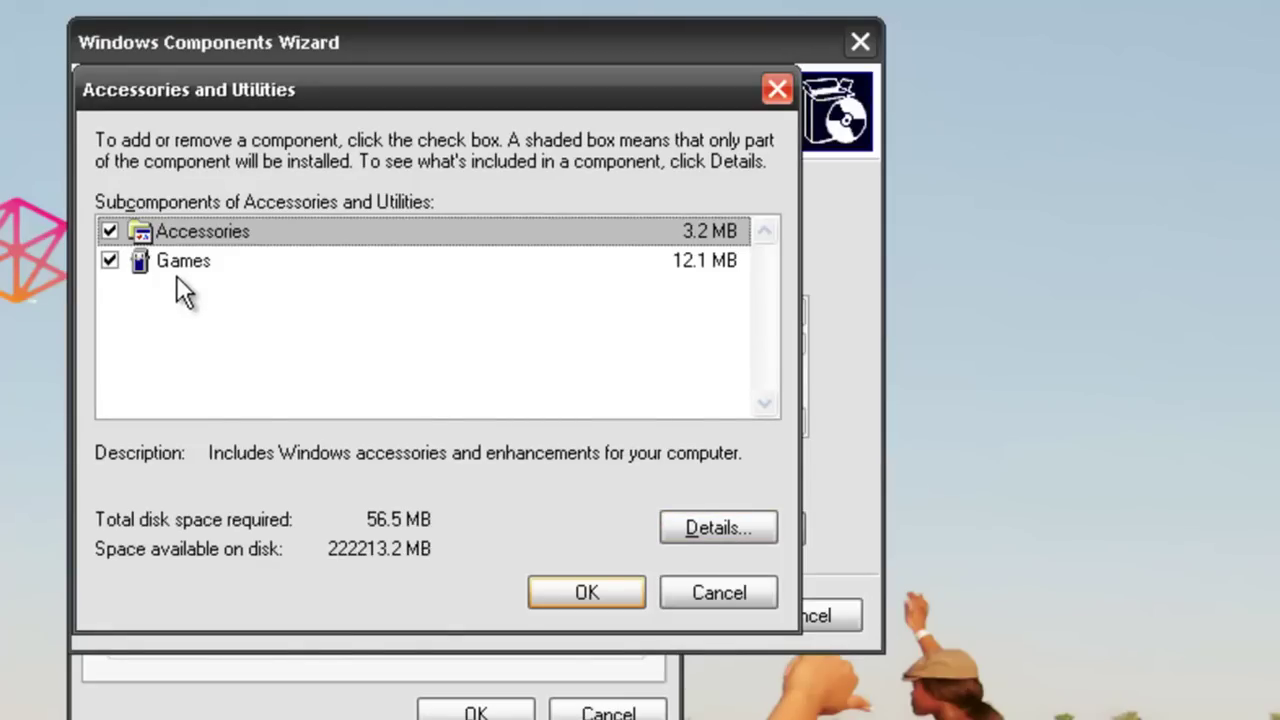
pyautogui.click(157, 268)
pyautogui.click(704, 527)
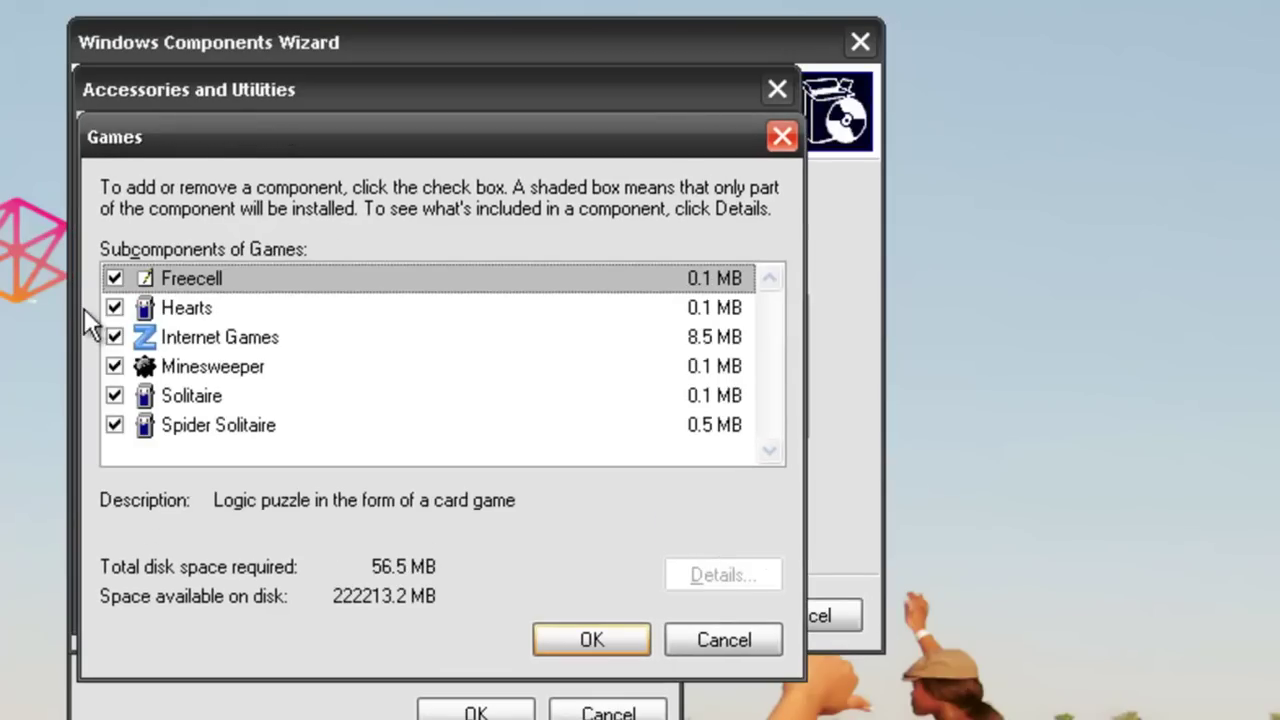
pyautogui.click(112, 336)
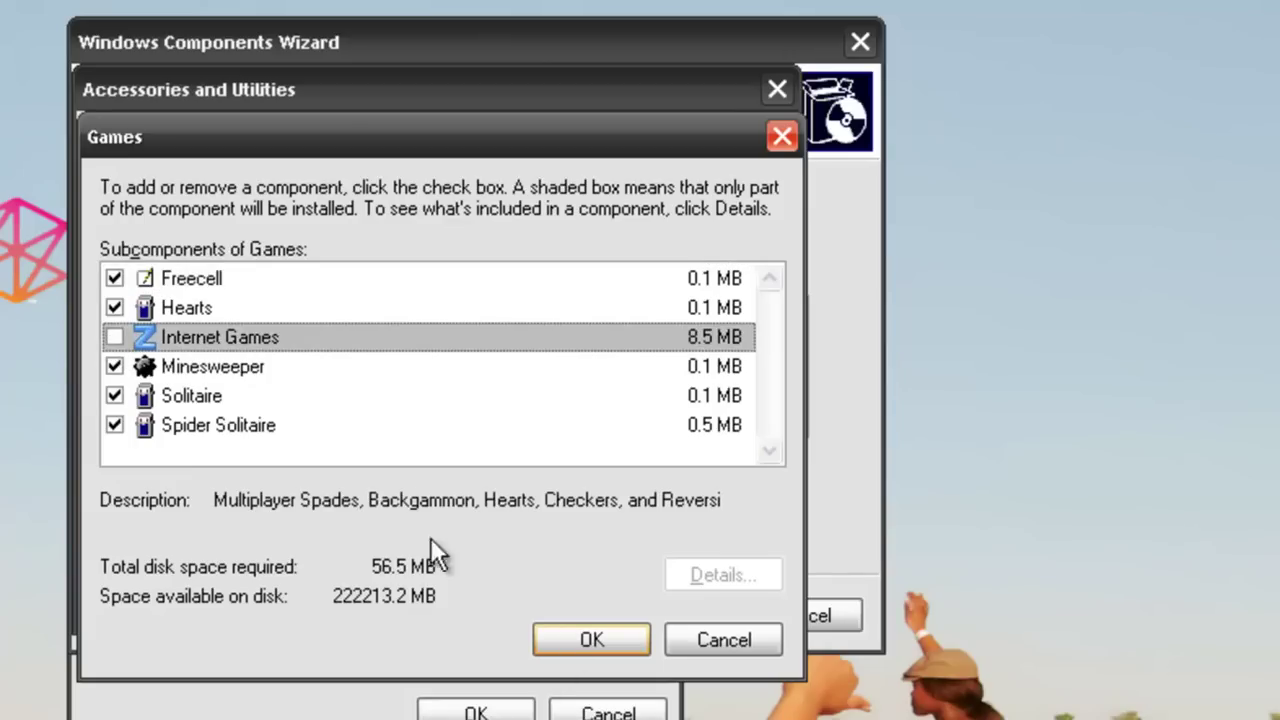
pyautogui.click(636, 640)
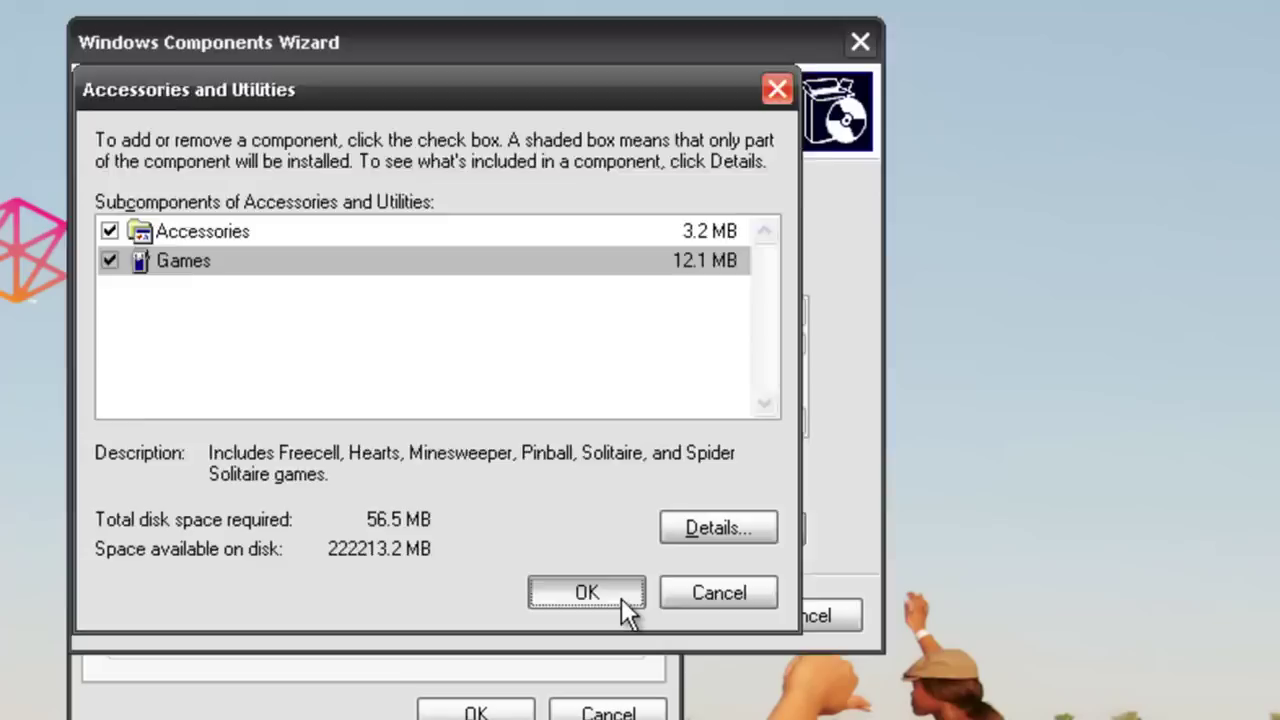
pyautogui.click(621, 598)
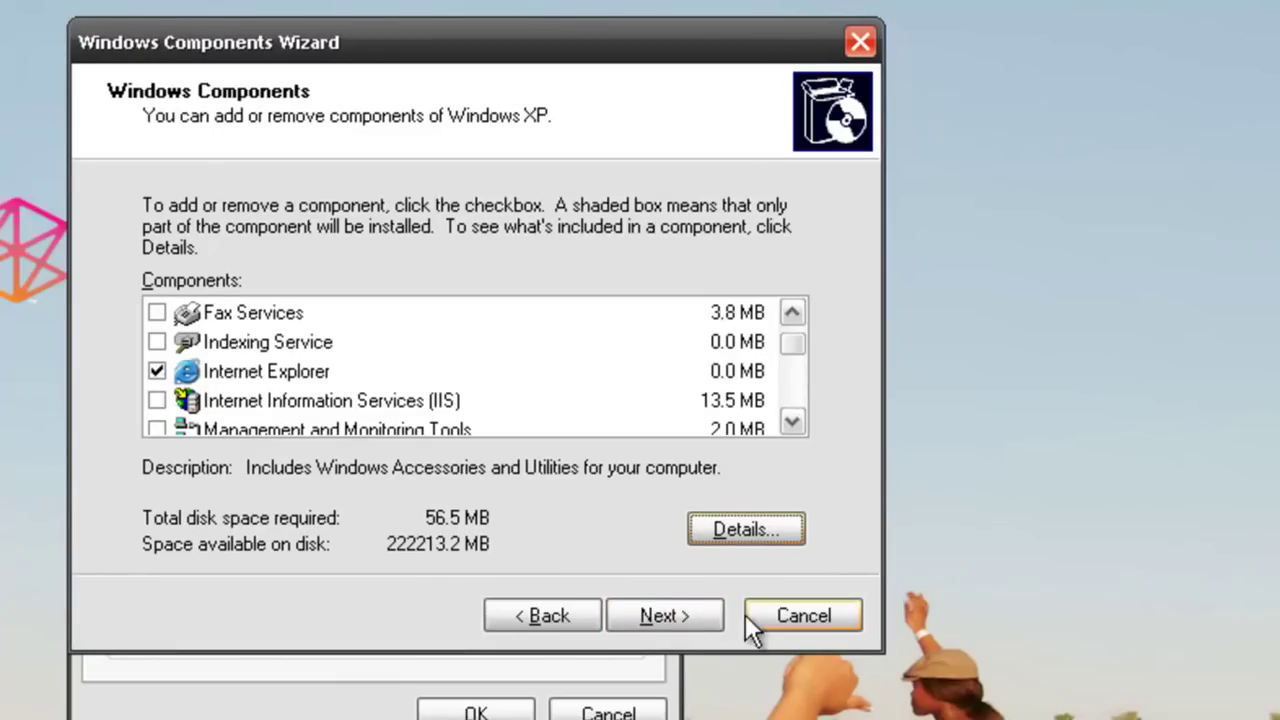
# Deselect Outlook Express in the component list and complete the Windows Components Wizard
pyautogui.click(797, 420)
pyautogui.moveTo(797, 420); pyautogui.dragTo(797, 420)
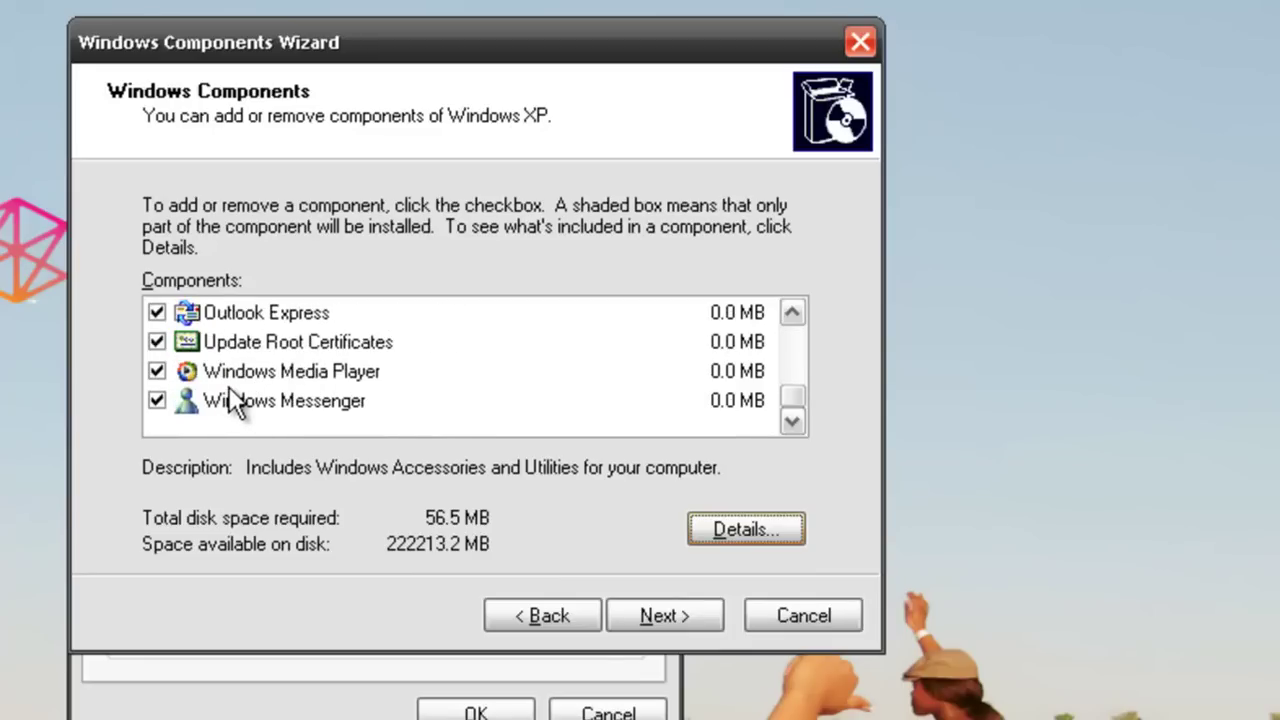
pyautogui.click(157, 314)
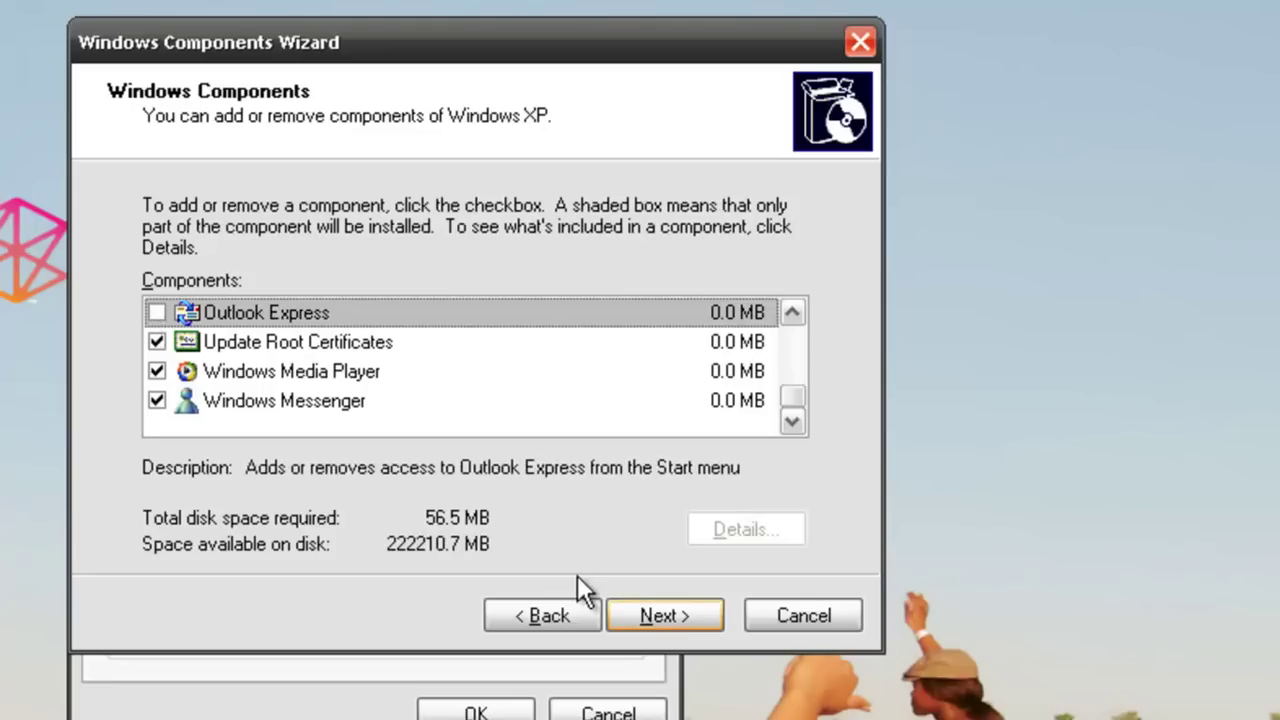
pyautogui.click(642, 618)
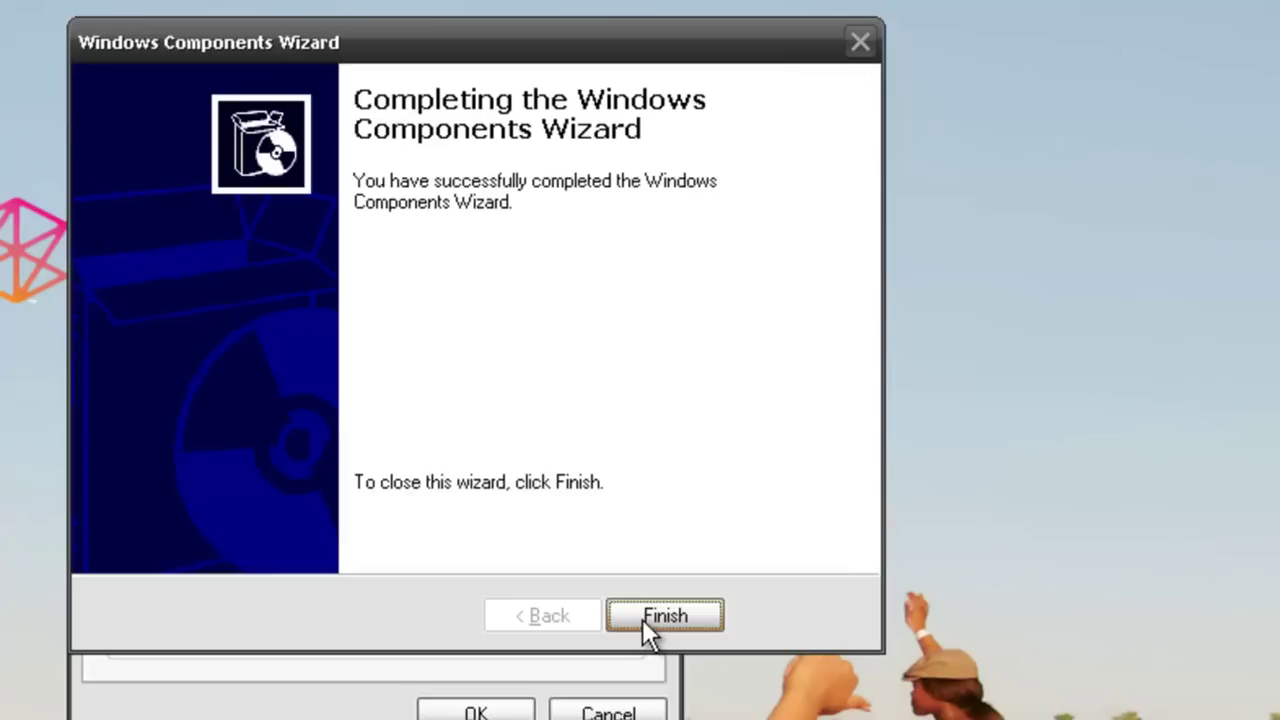
pyautogui.click(642, 619)
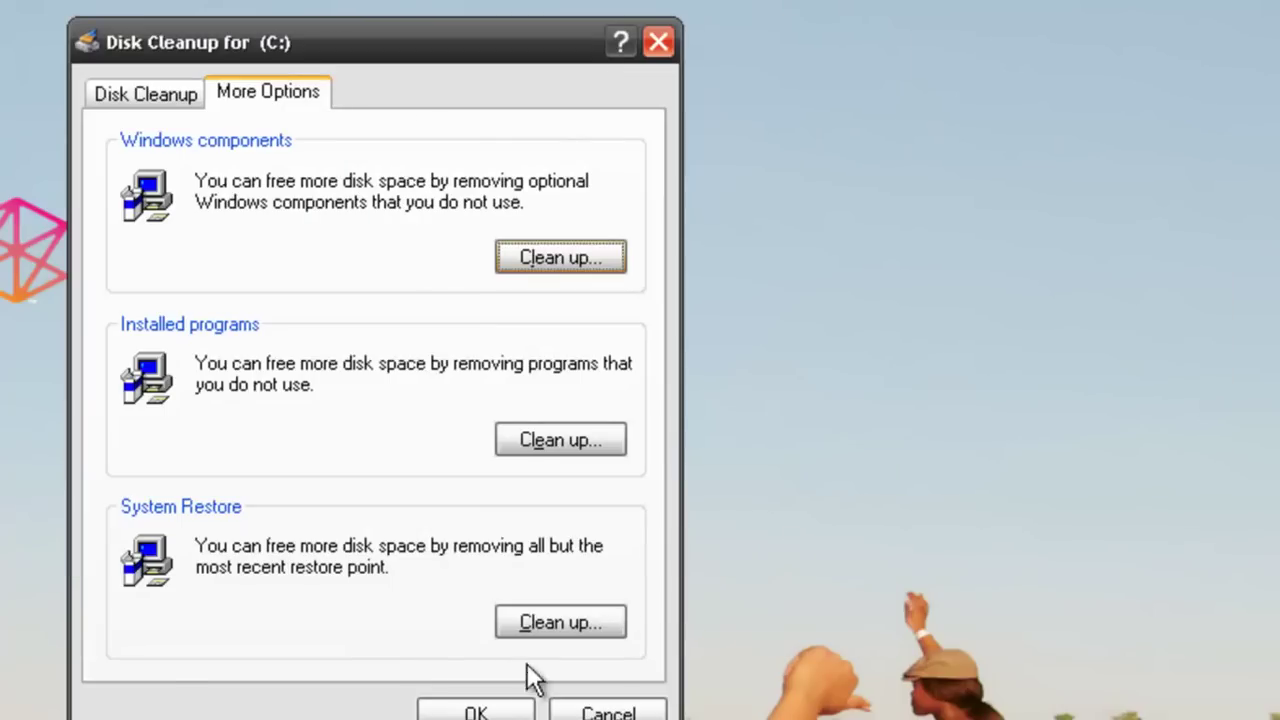
# Decline the Disk Cleanup confirmation for drive C and close the tool without running the file cleanup
pyautogui.click(476, 712)
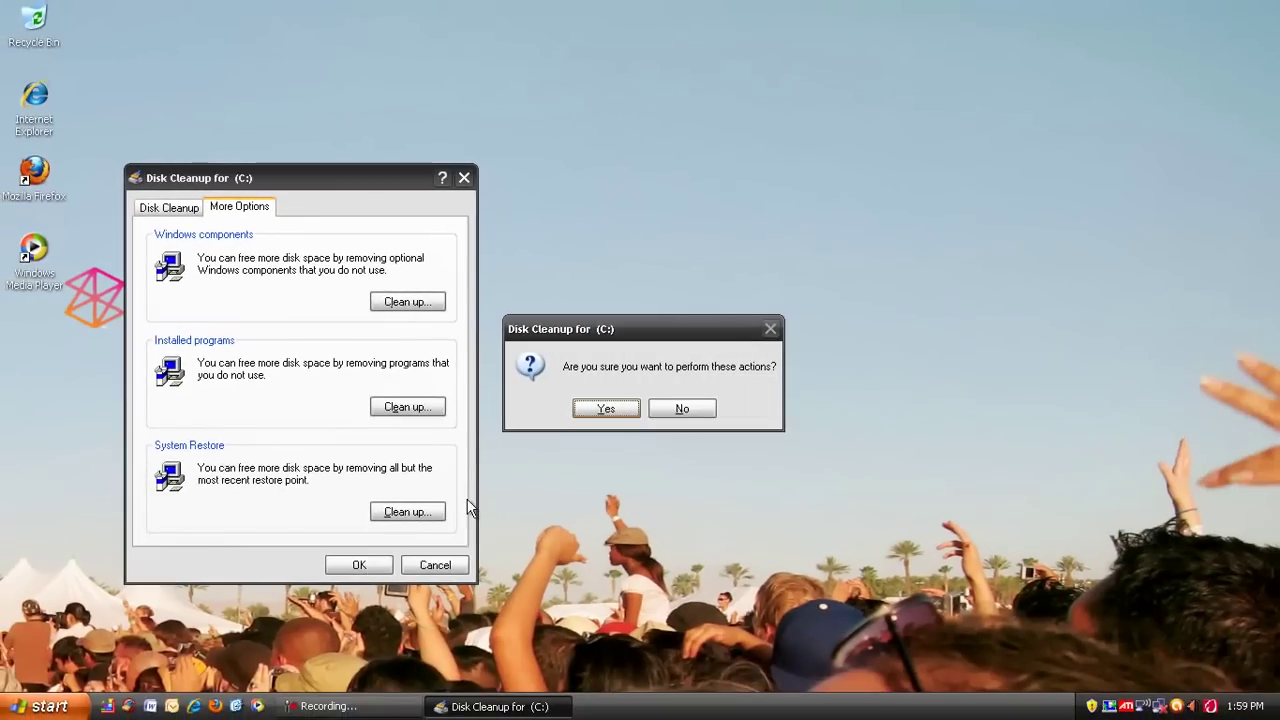
pyautogui.click(668, 412)
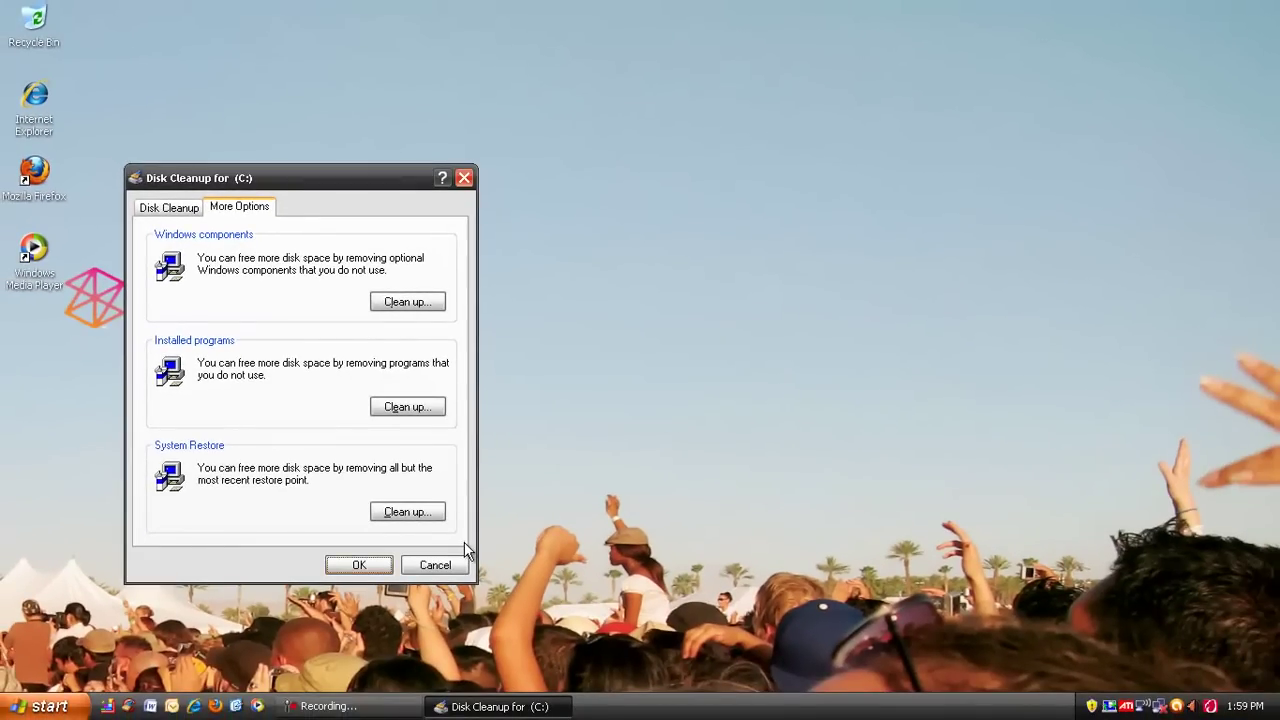
pyautogui.click(446, 572)
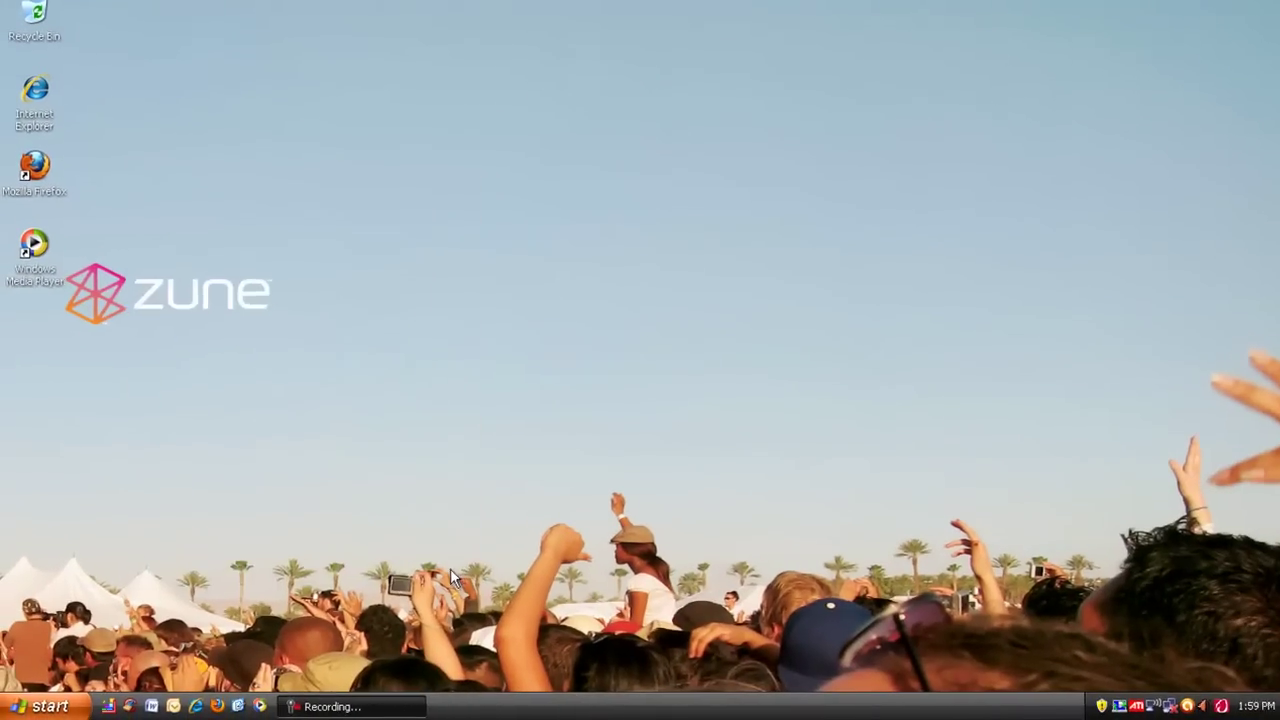
# Launch the System Configuration Utility by running the MSCONFIG command
pyautogui.click(42, 706)
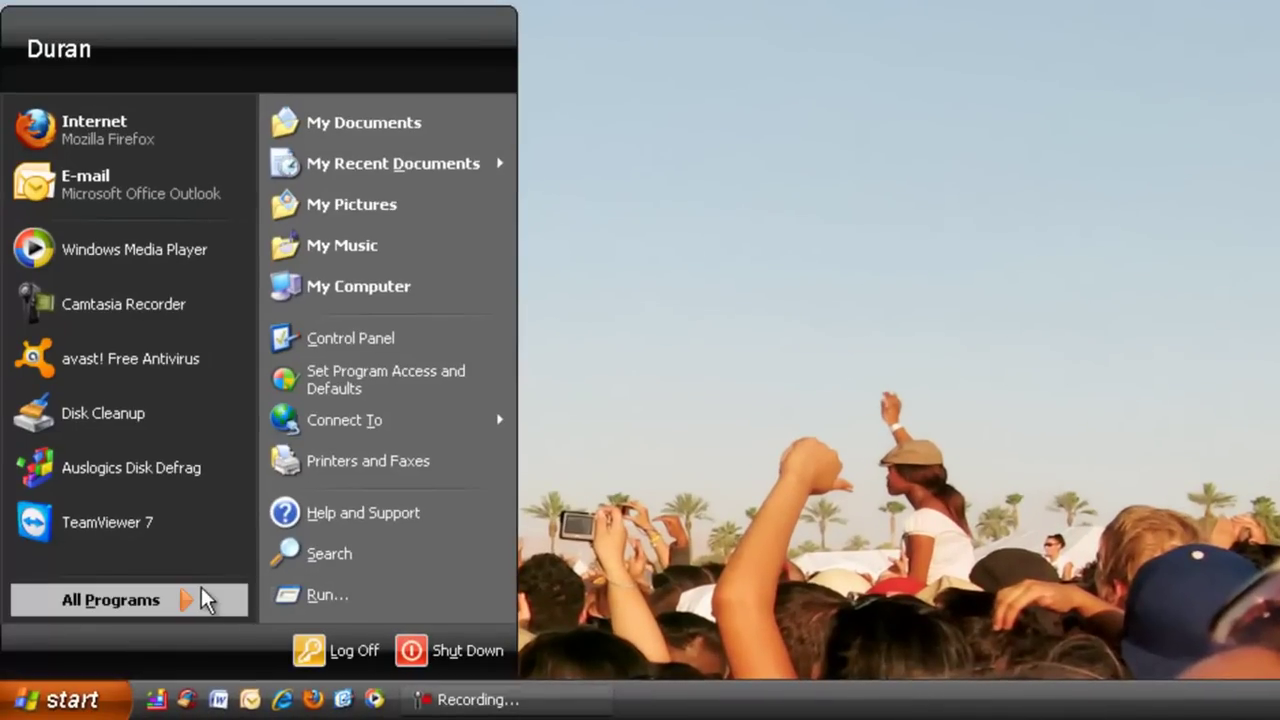
pyautogui.moveTo(201, 587)
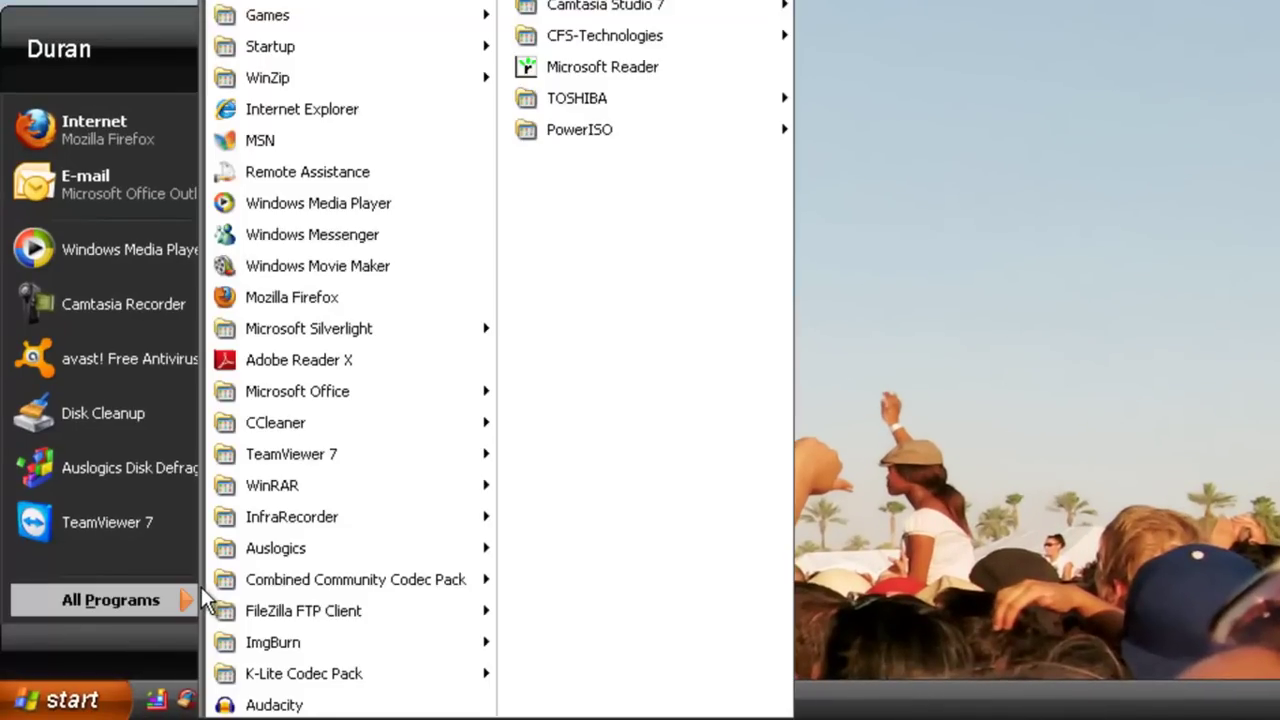
pyautogui.click(118, 596)
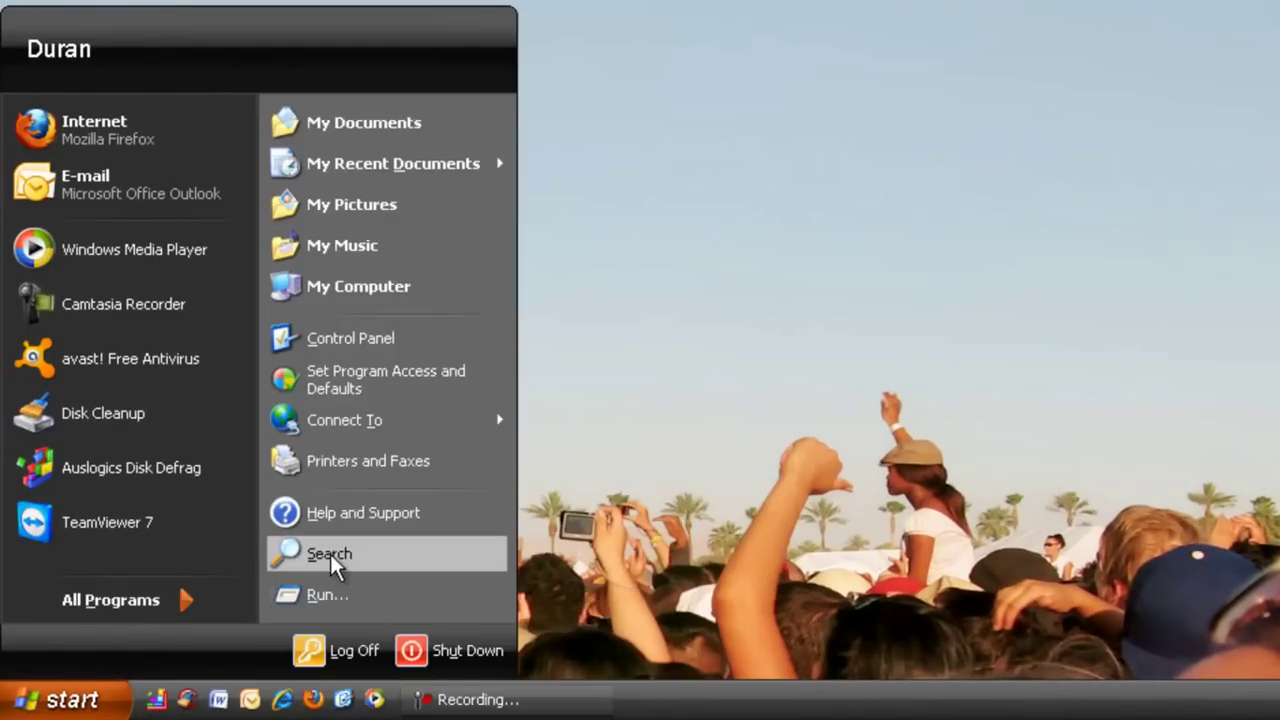
pyautogui.click(324, 592)
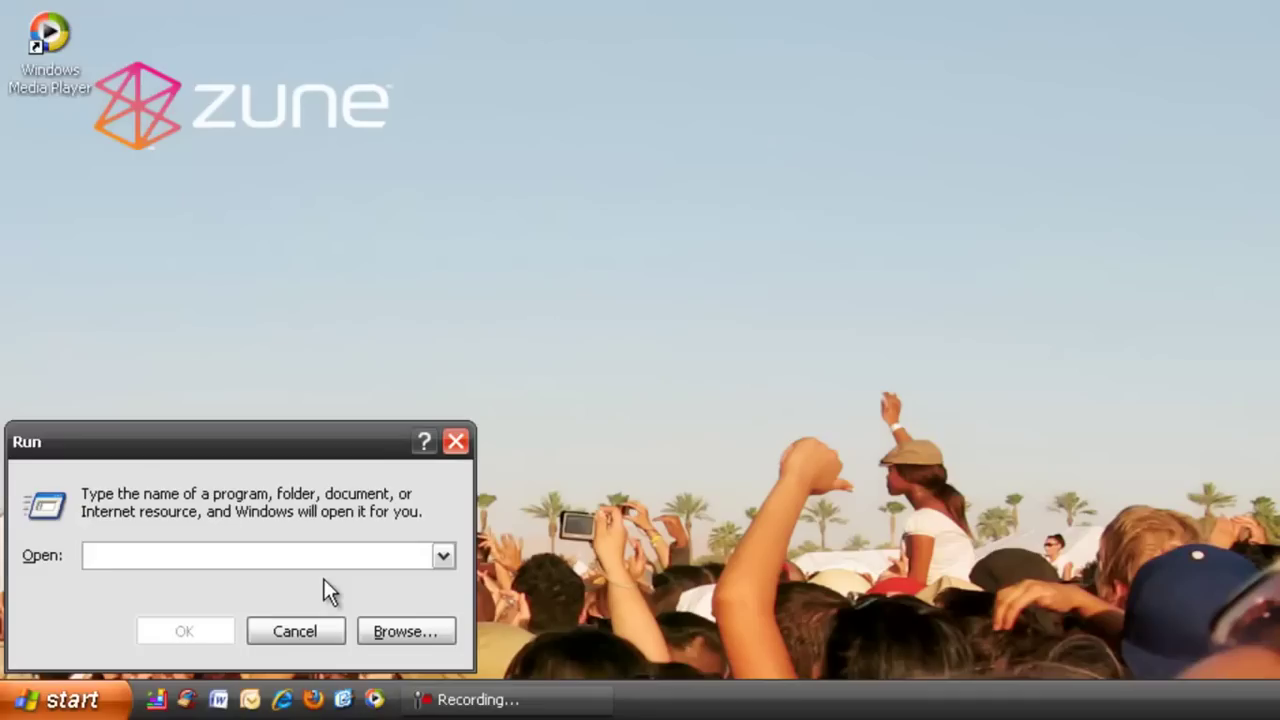
pyautogui.write('MSCONFI')
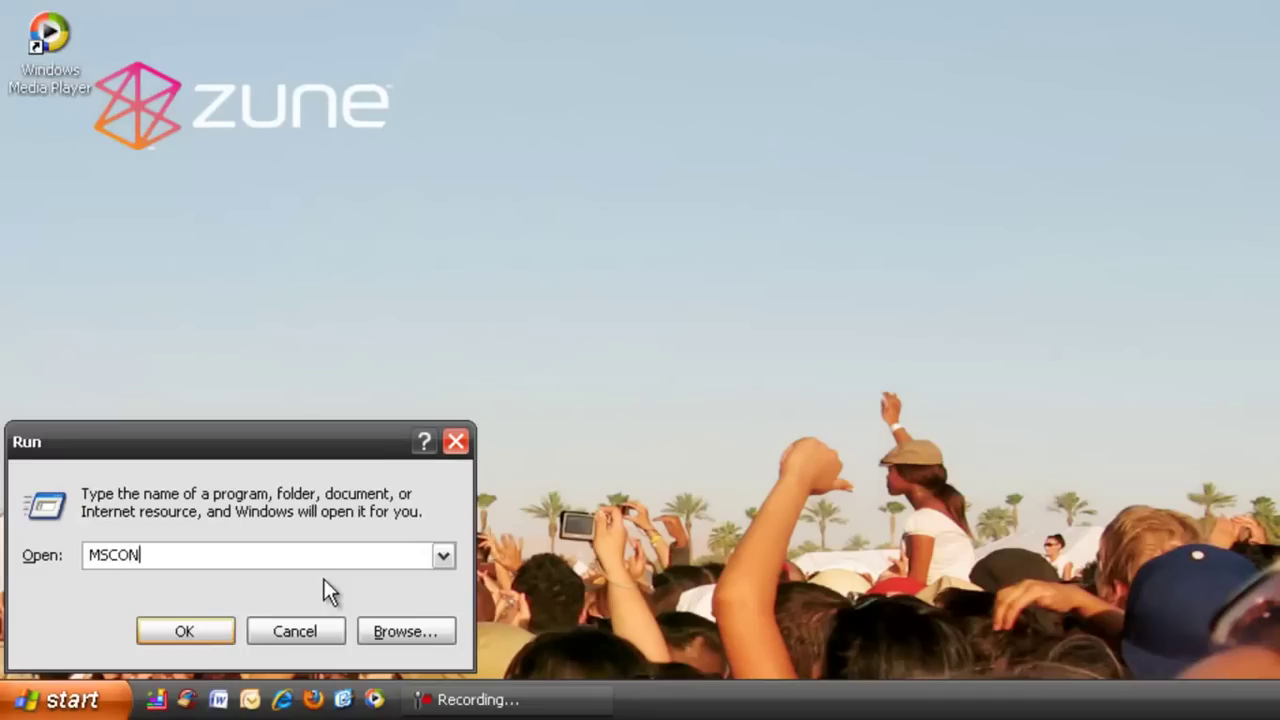
pyautogui.write('G')
pyautogui.press('Return')
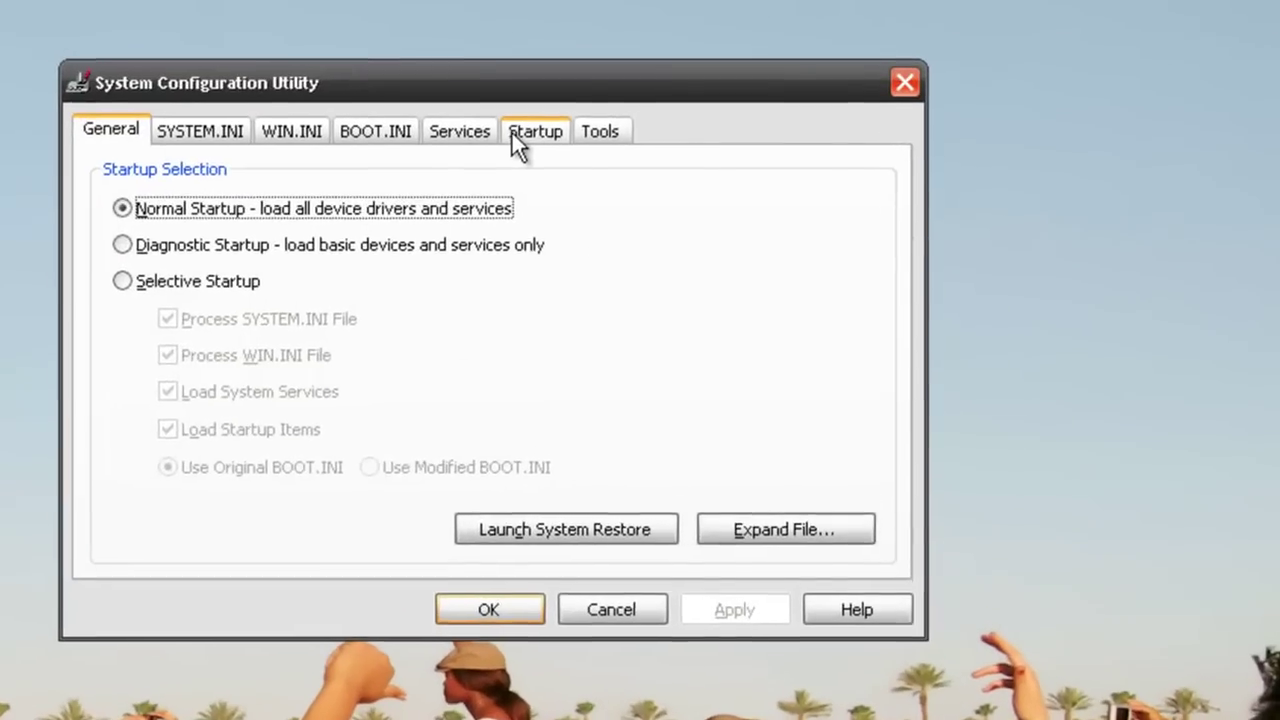
# Widen the Command column of the startup items, then disable Skype and Windows Search at startup and apply the change
pyautogui.click(606, 182)
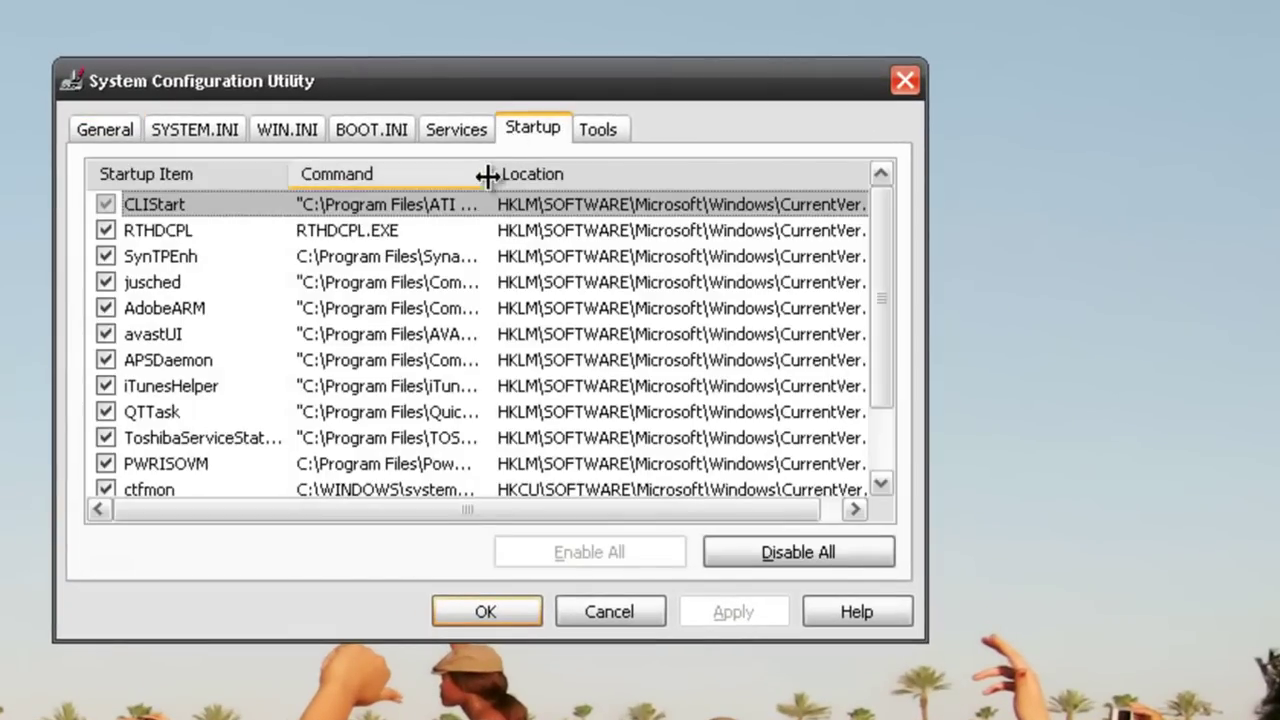
pyautogui.moveTo(487, 174); pyautogui.dragTo(601, 170)
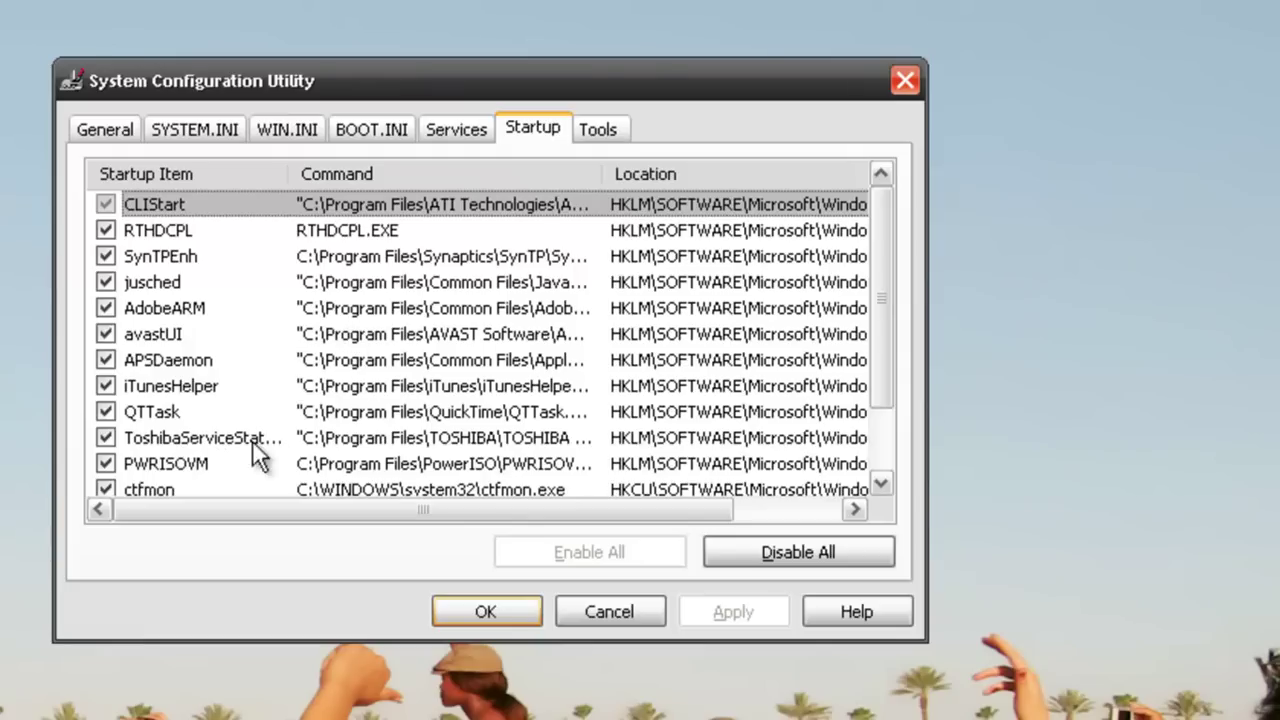
pyautogui.click(878, 412)
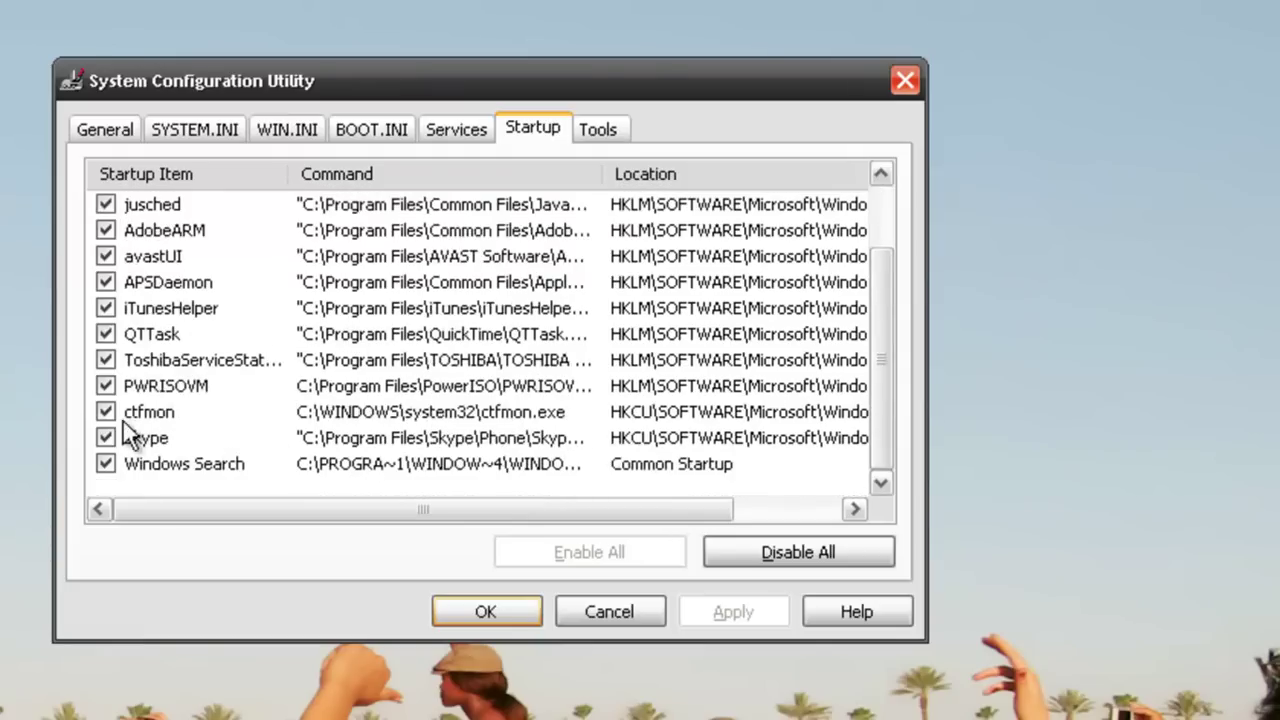
pyautogui.click(106, 464)
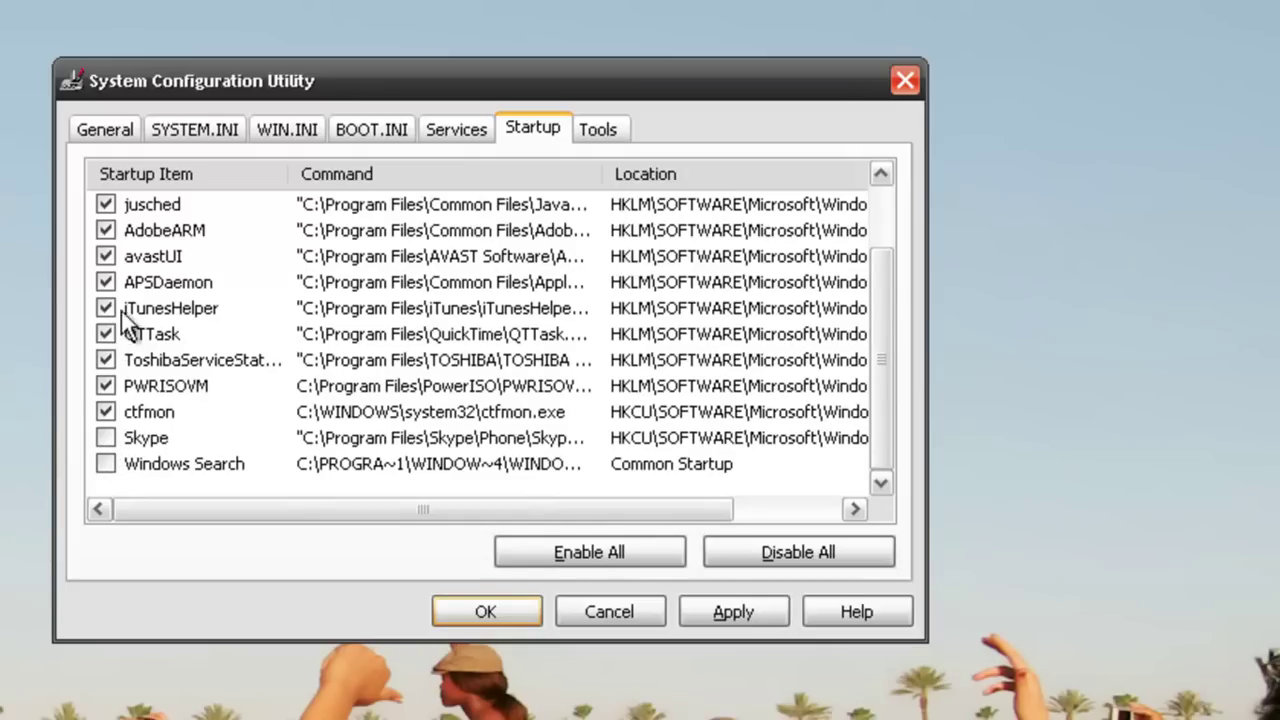
pyautogui.click(755, 621)
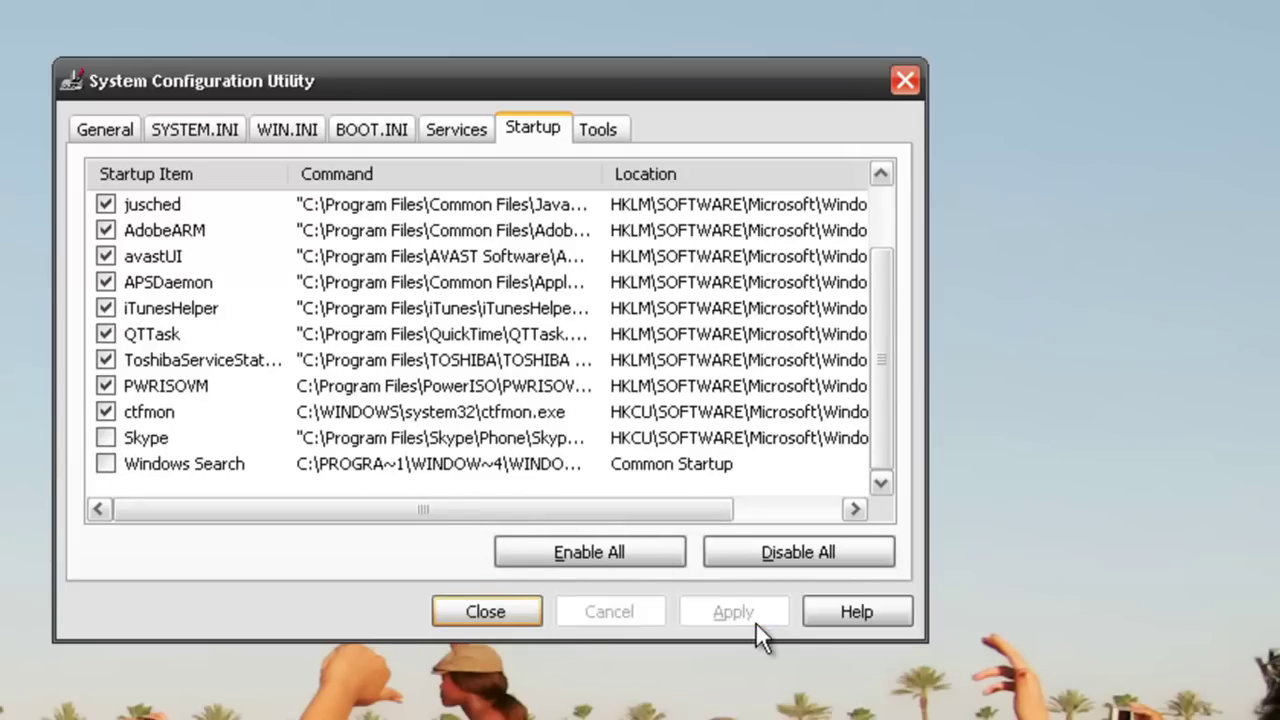
# Close the System Configuration Utility and exit without restarting the computer
pyautogui.click(533, 615)
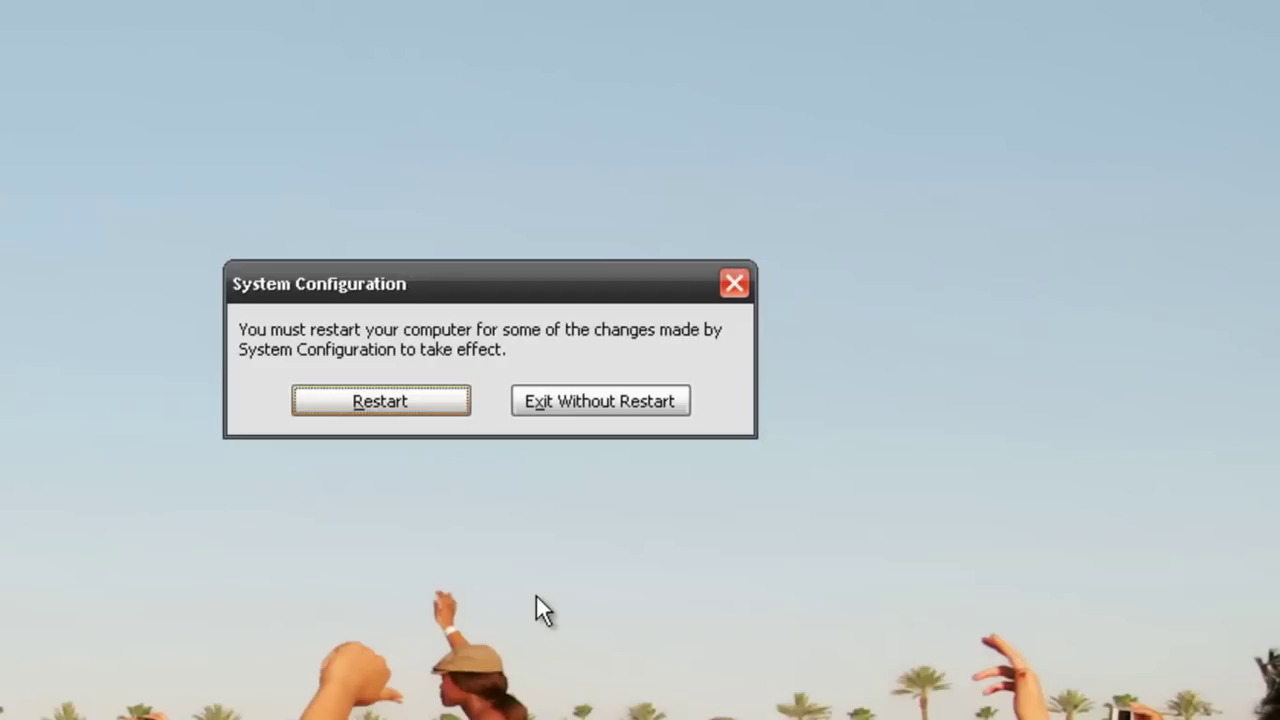
pyautogui.click(565, 410)
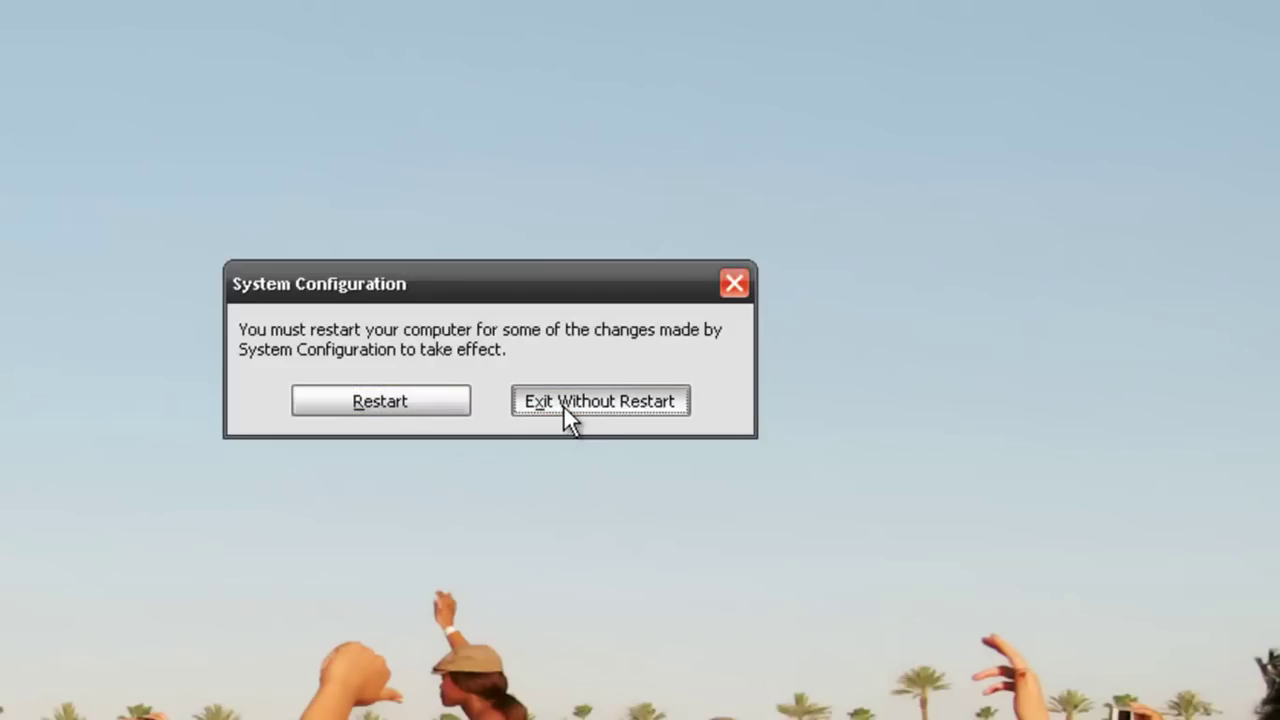
pyautogui.click(563, 405)
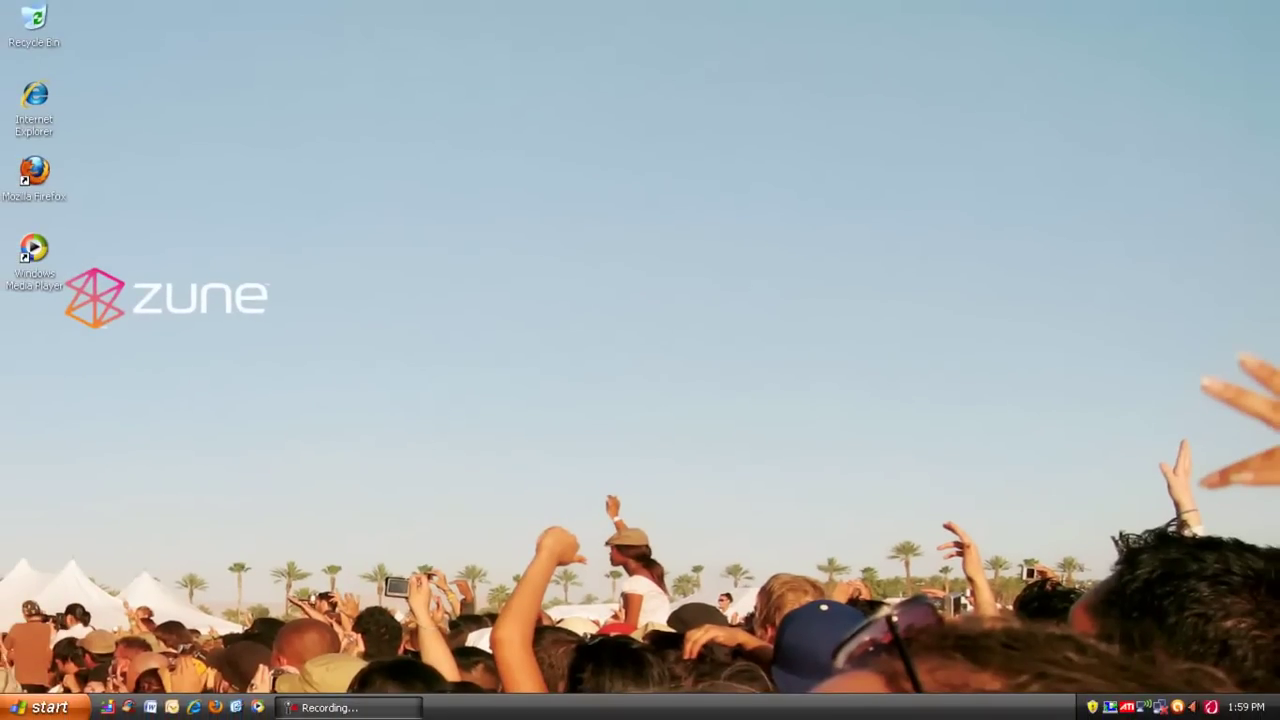
pyautogui.click(290, 708)
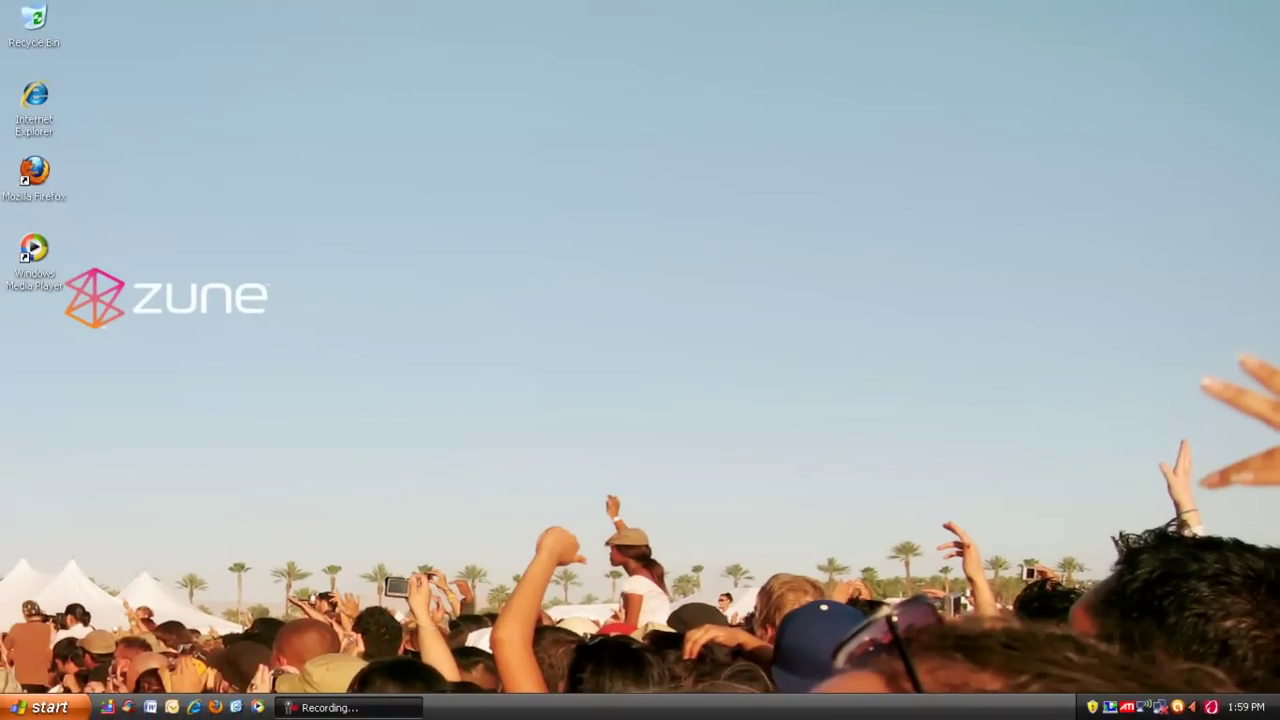